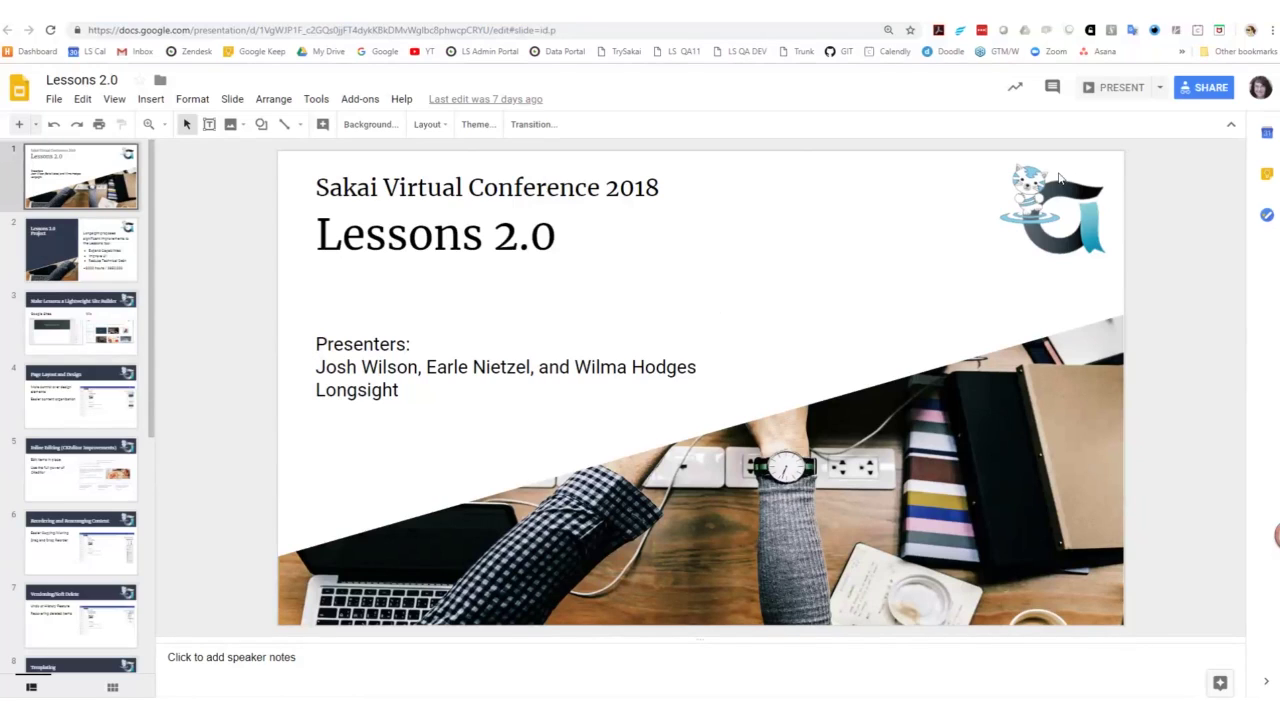
Step: Present the Lessons 2.0 slideshow and advance through its slides on site building, page layout, inline editing, reordering and versioning
{"action": "left_click", "coordinate": [1129, 90]}
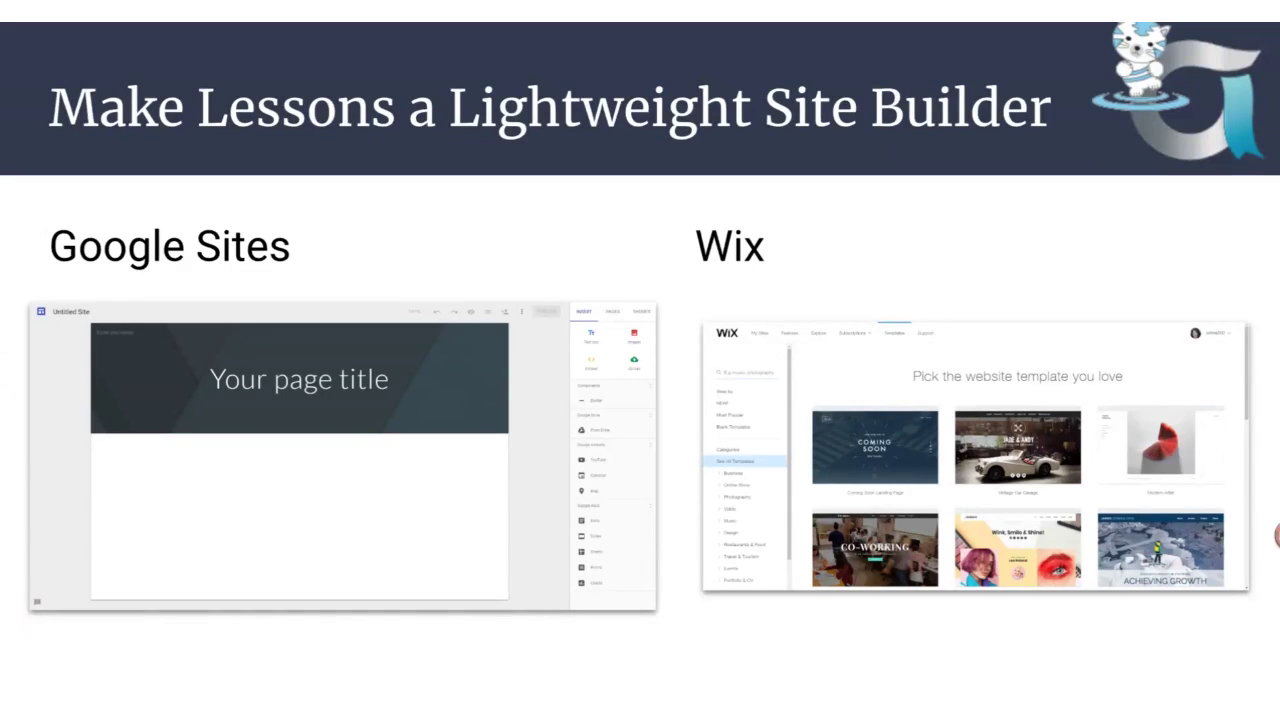
{"action": "left_click", "coordinate": [350, 526]}
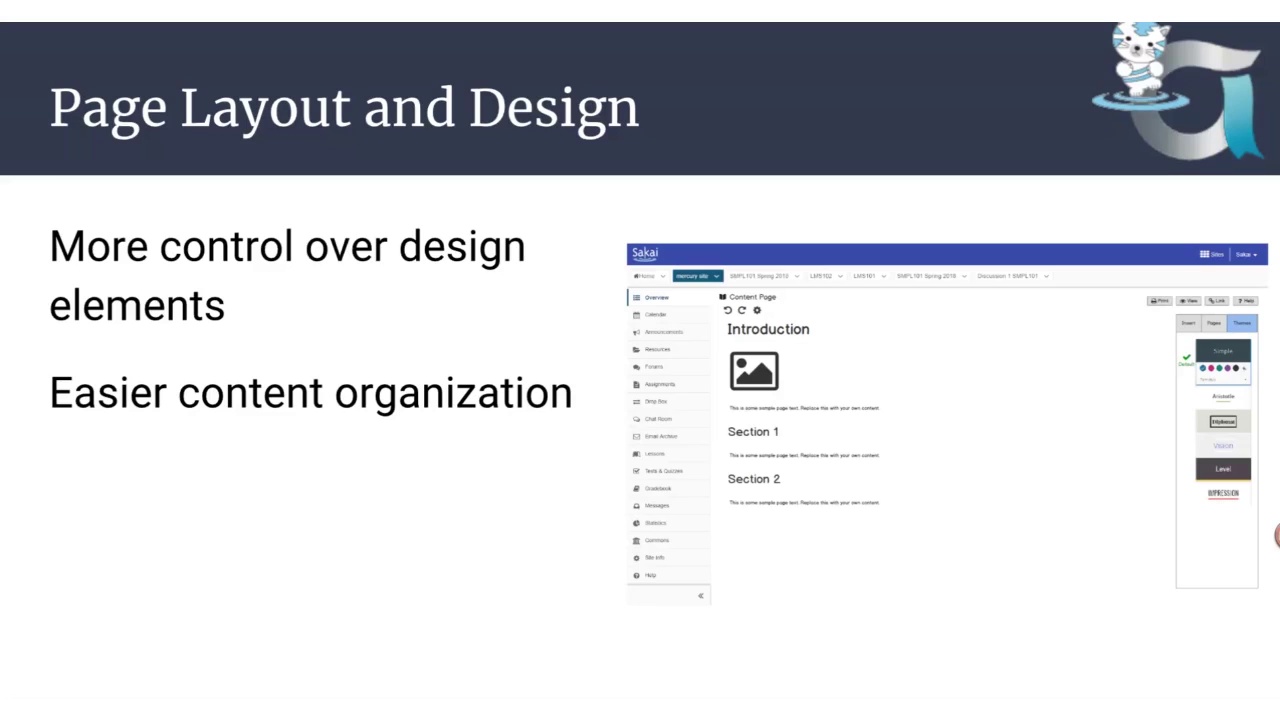
{"action": "left_click", "coordinate": [431, 510]}
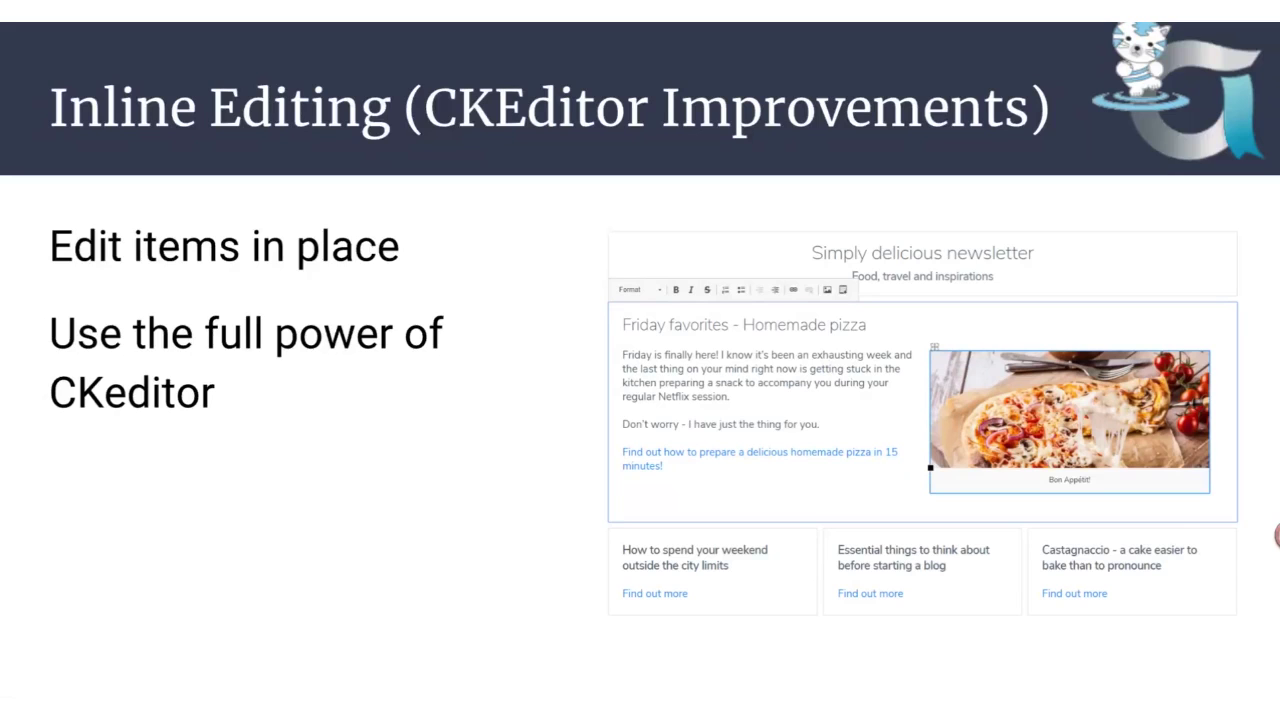
{"action": "key", "text": "Right"}
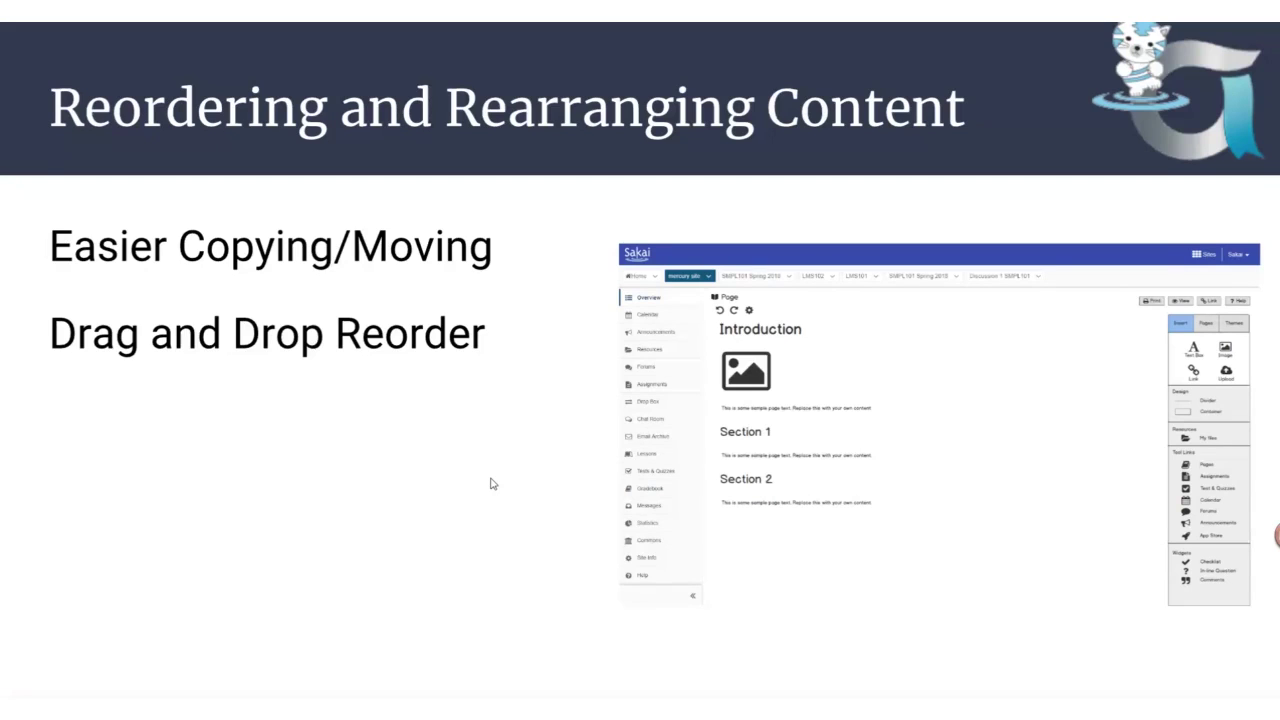
{"action": "left_click", "coordinate": [491, 482]}
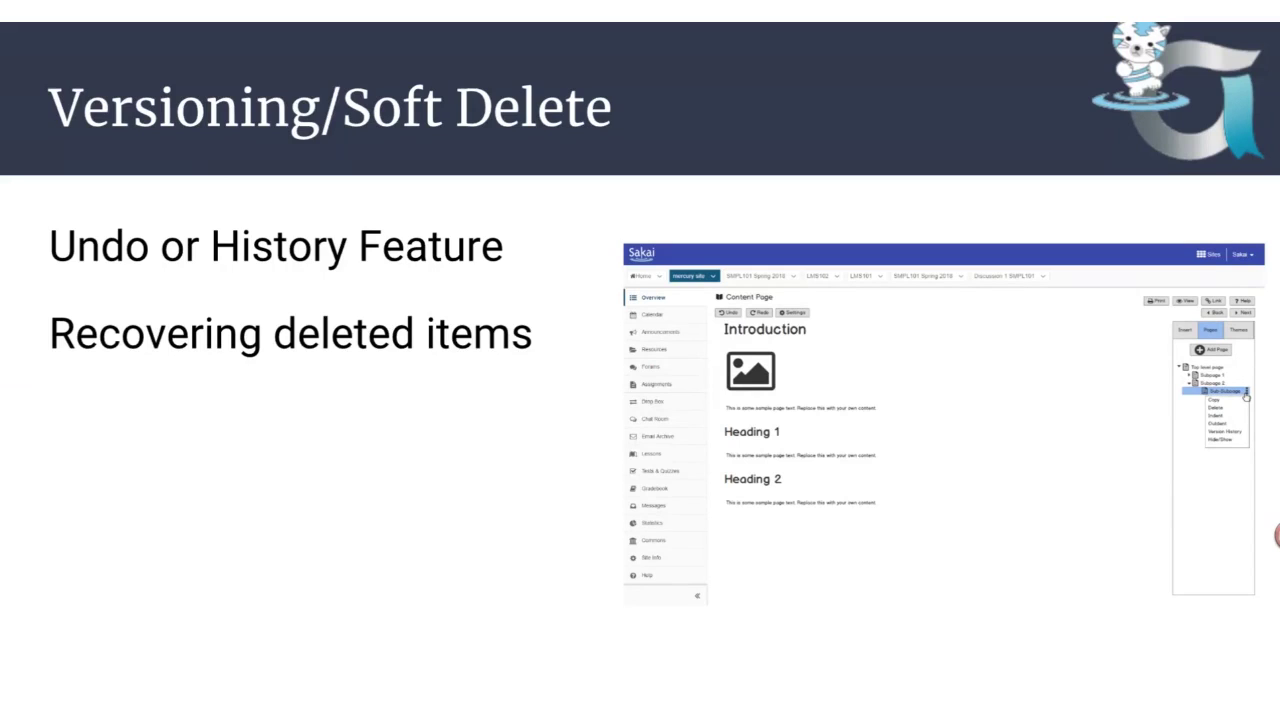
{"action": "key", "text": "Right"}
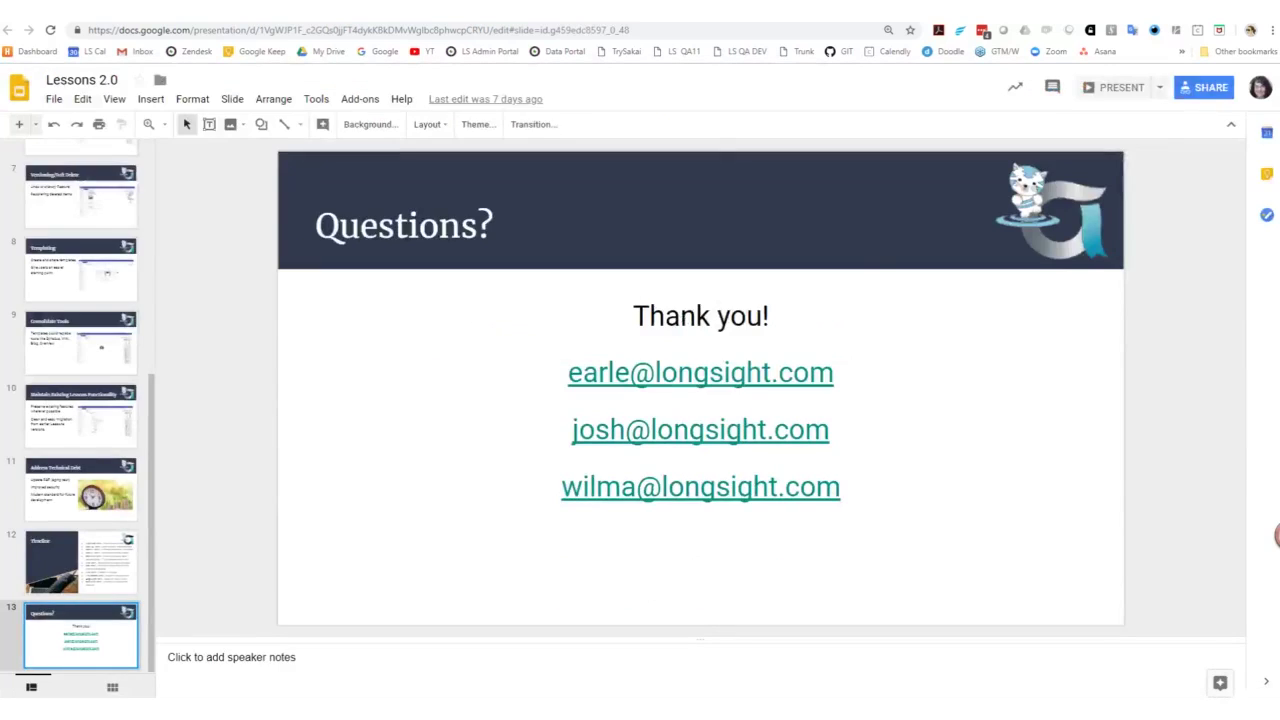
Step: Switch to the Lessons 2.0 Concept Document and copy its shareable view link
{"action": "key", "text": "ctrl+Tab"}
{"action": "left_click", "coordinate": [220, 30]}
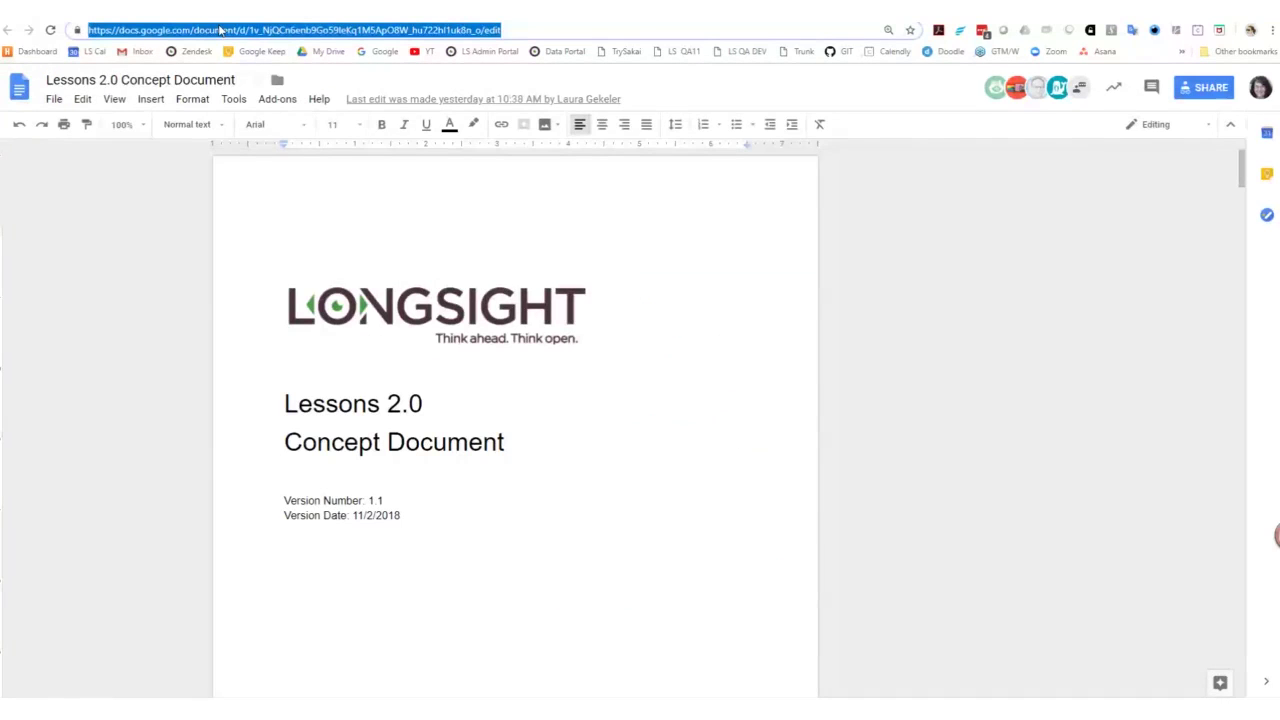
{"action": "left_click", "coordinate": [1186, 94]}
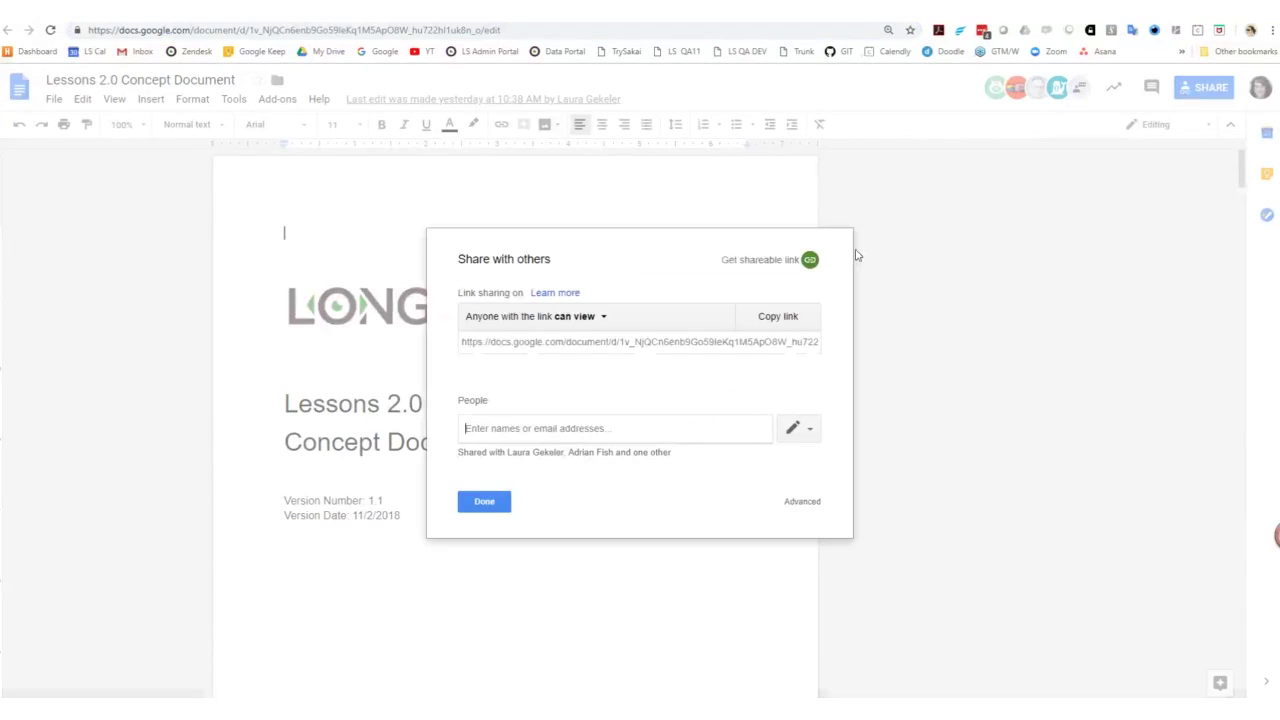
{"action": "left_click", "coordinate": [808, 262]}
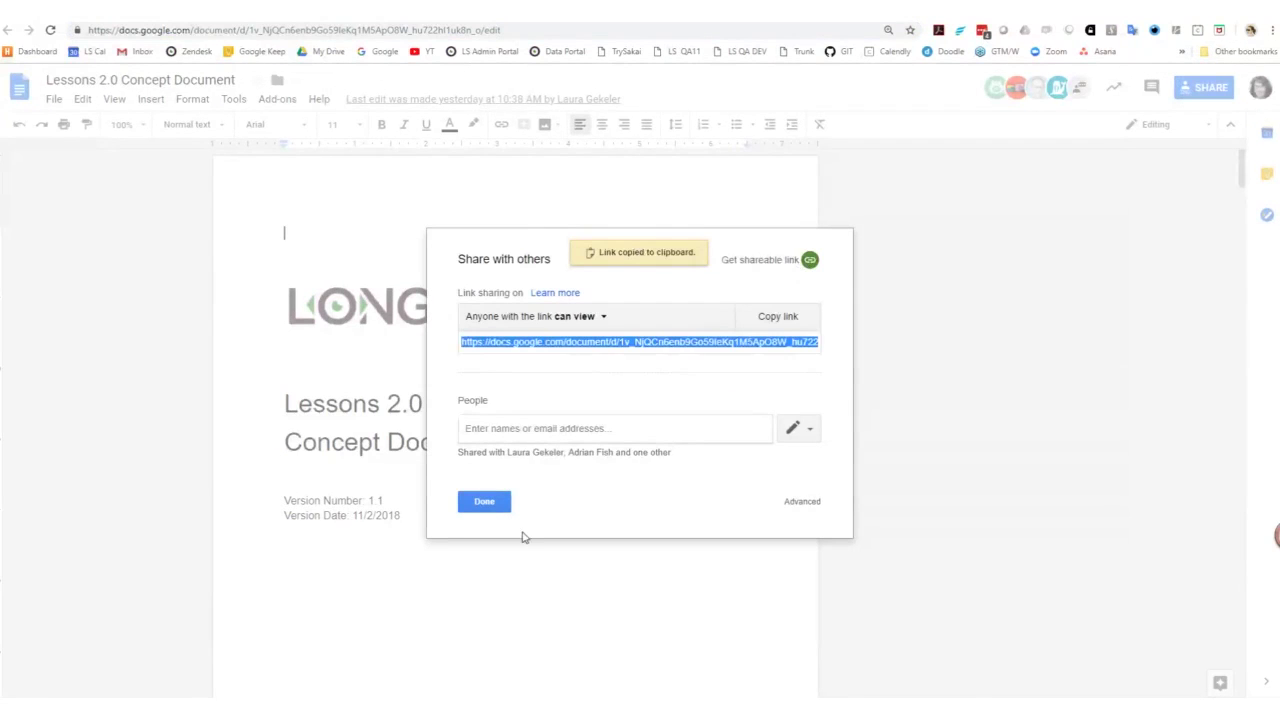
{"action": "left_click", "coordinate": [495, 509]}
Step: Look through the Lessons 2.0 Concept Document, from the table of contents to the Proposed Solution section and back to the Introduction
{"action": "left_click", "coordinate": [610, 512]}
{"action": "scroll", "coordinate": [610, 511], "scroll_direction": "down", "scroll_amount": 3}
{"action": "scroll", "coordinate": [610, 511], "scroll_direction": "down", "scroll_amount": 10}
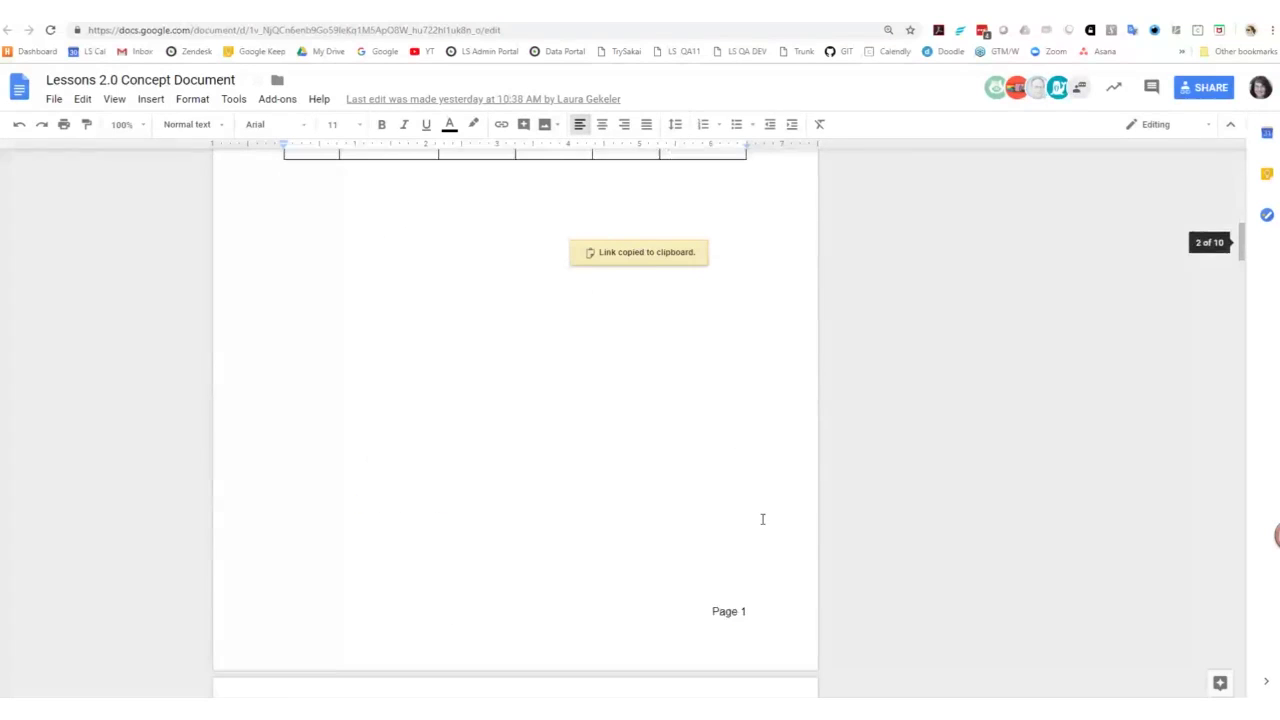
{"action": "scroll", "coordinate": [762, 519], "scroll_direction": "down", "scroll_amount": 2}
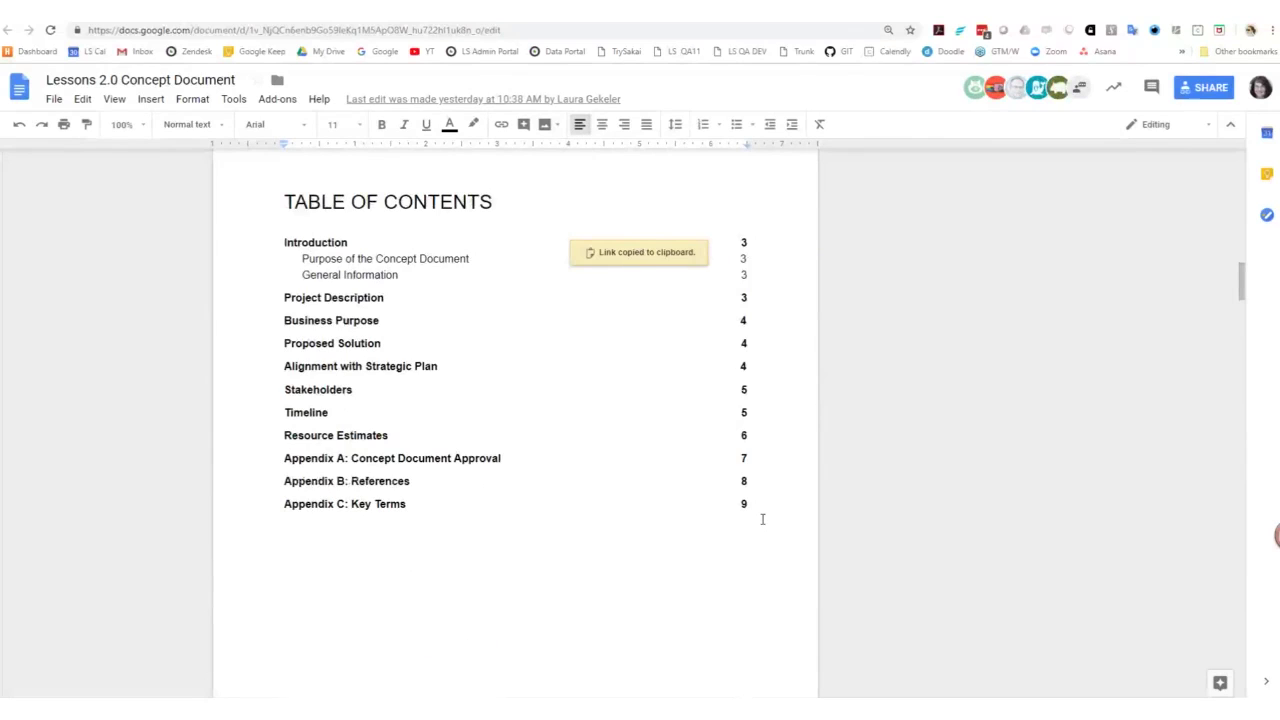
{"action": "scroll", "coordinate": [762, 519], "scroll_direction": "down", "scroll_amount": 2}
{"action": "scroll", "coordinate": [762, 519], "scroll_direction": "down", "scroll_amount": 9}
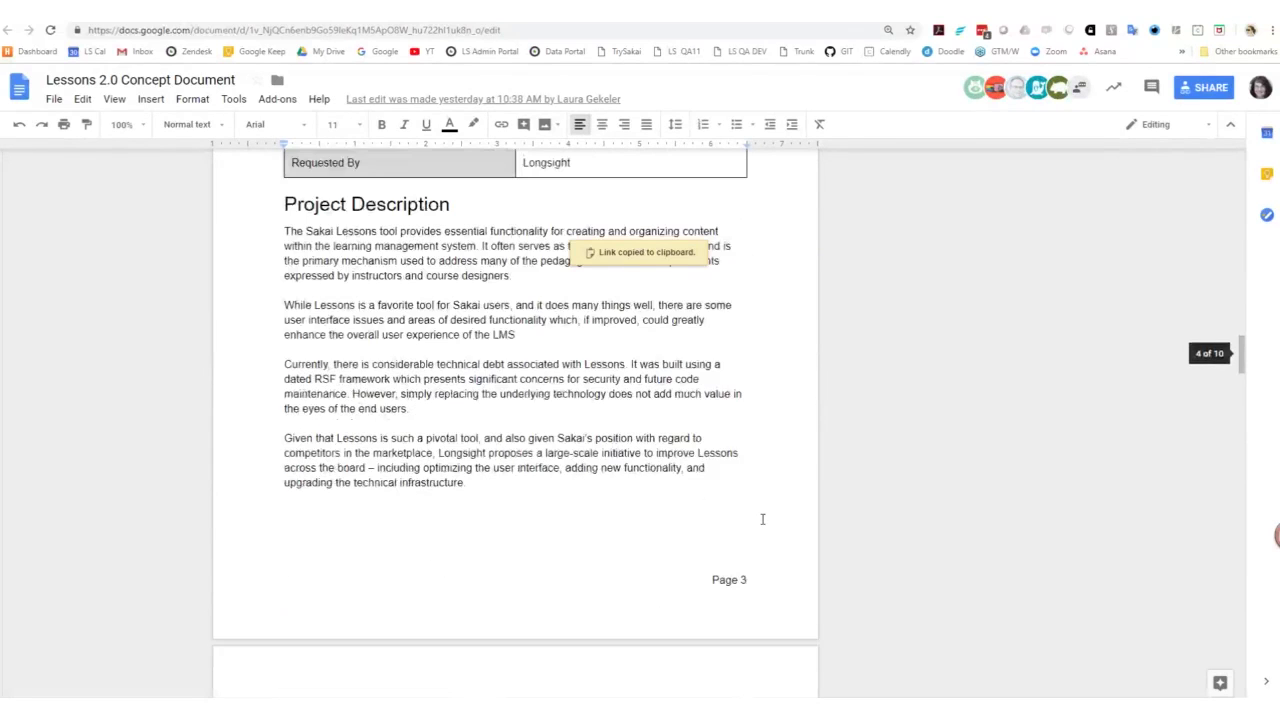
{"action": "scroll", "coordinate": [762, 519], "scroll_direction": "down", "scroll_amount": 5}
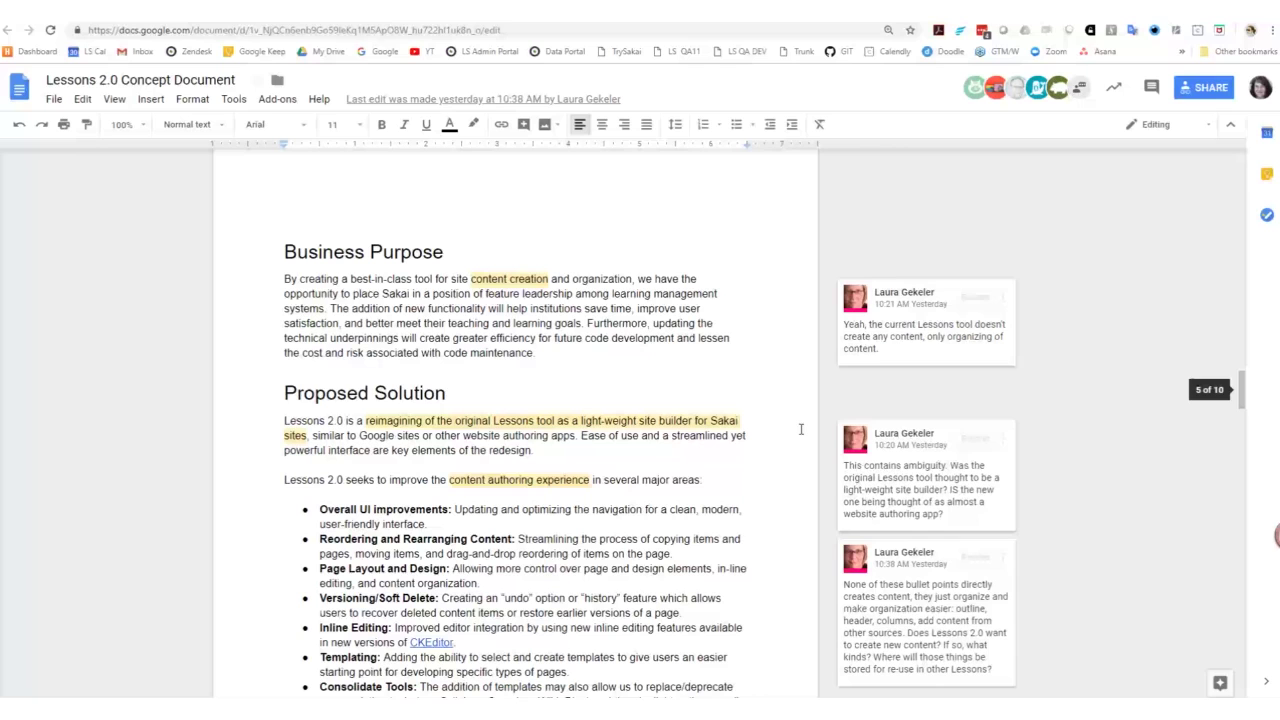
{"action": "scroll", "coordinate": [717, 463], "scroll_direction": "down", "scroll_amount": 2}
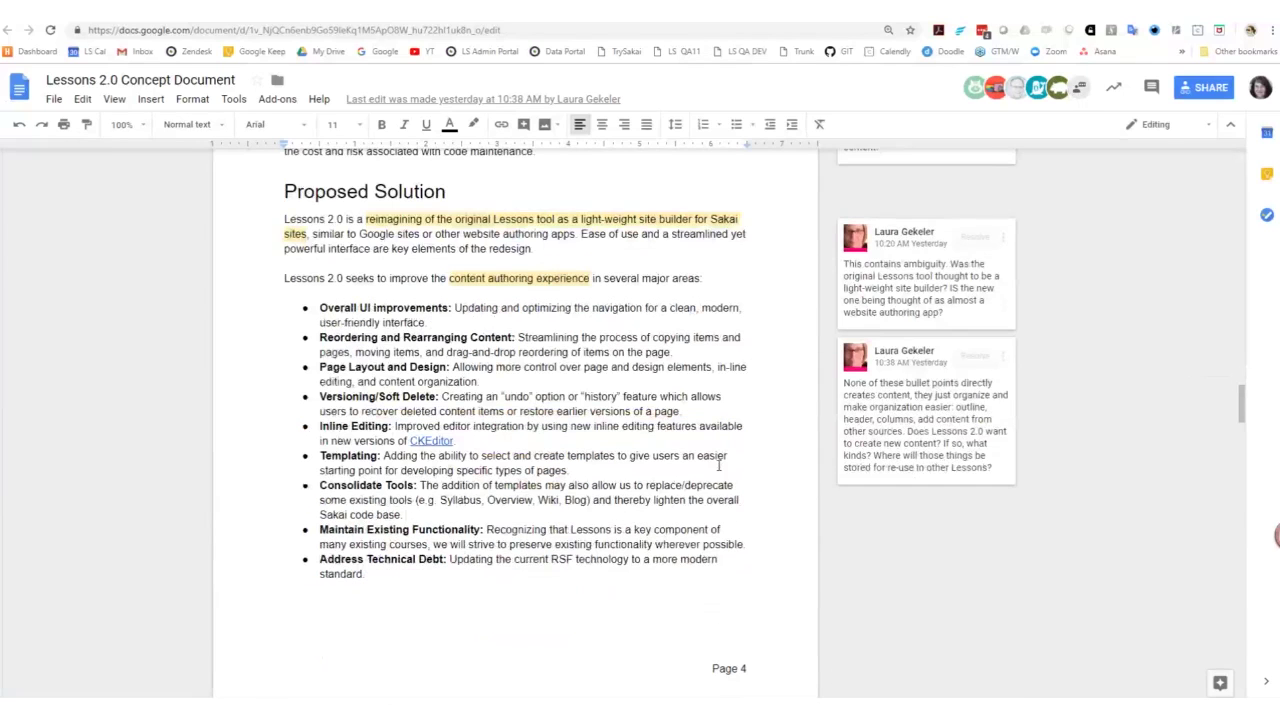
{"action": "scroll", "coordinate": [717, 466], "scroll_direction": "up", "scroll_amount": 3}
{"action": "scroll", "coordinate": [717, 466], "scroll_direction": "up", "scroll_amount": 7}
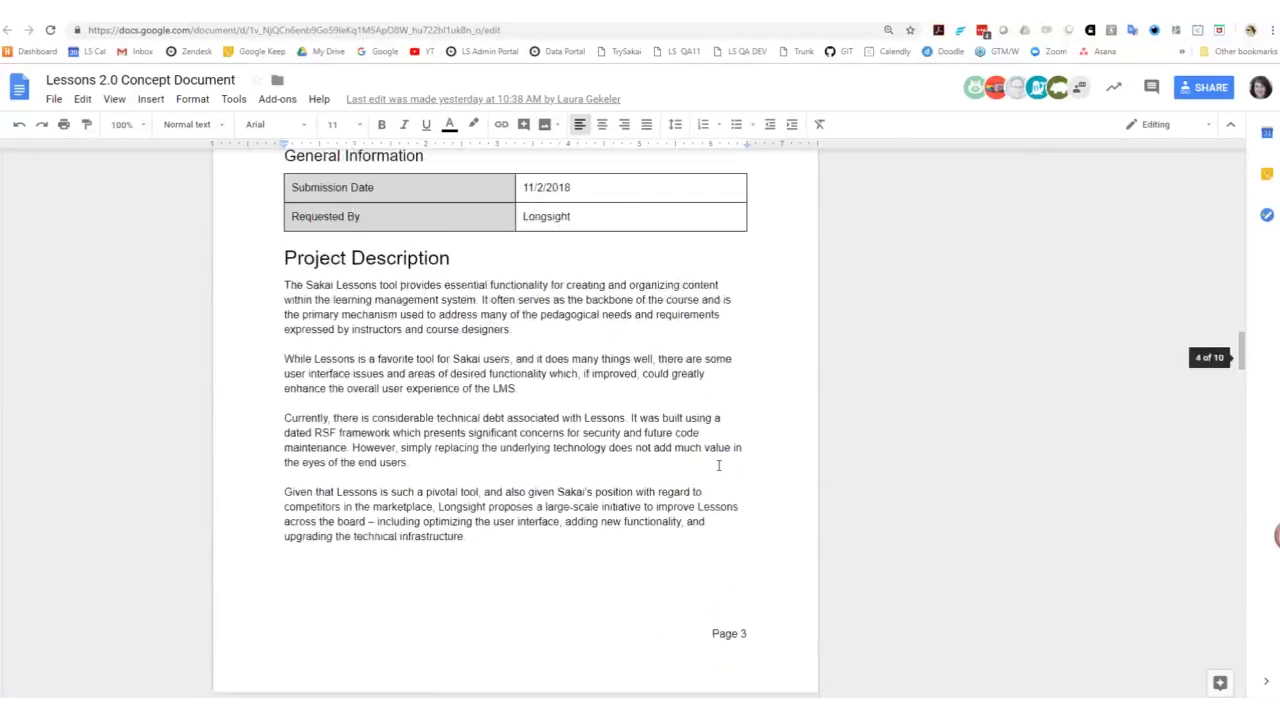
{"action": "scroll", "coordinate": [717, 466], "scroll_direction": "up", "scroll_amount": 3}
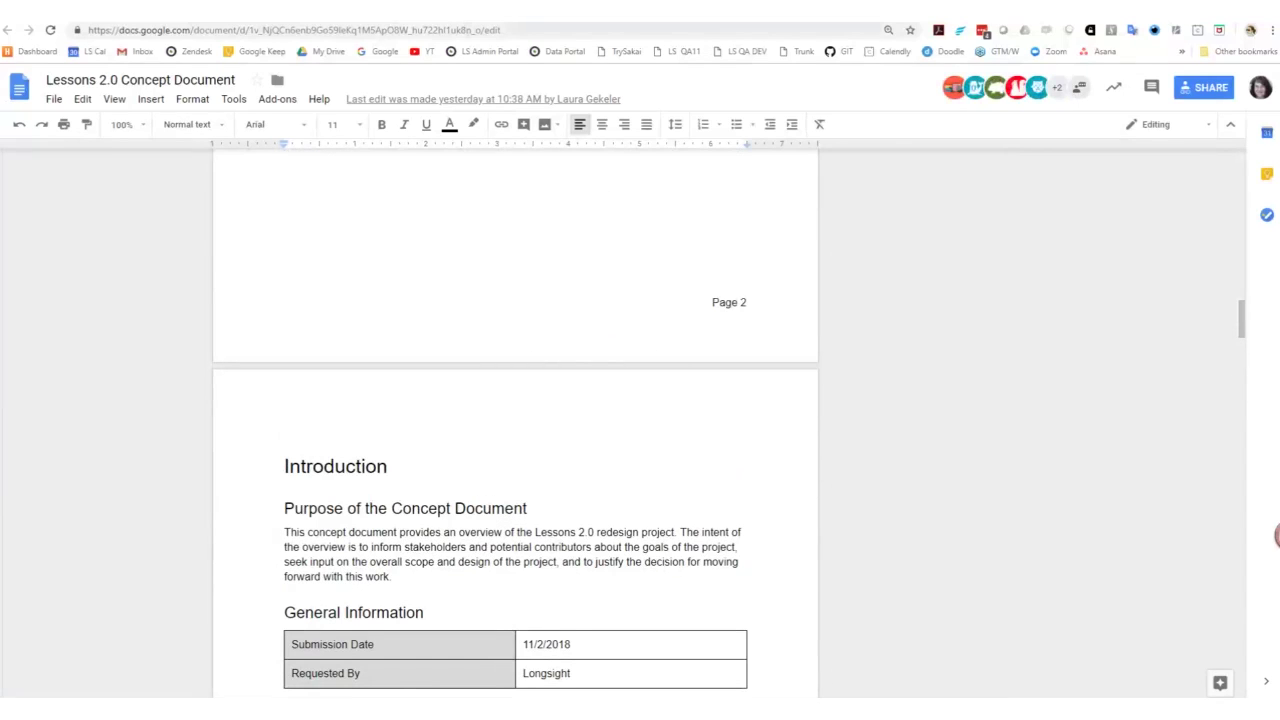
Step: Switch to the Lessons 2.0 feedback Fall 2018 document and review the Teaching & Learning group's feedback sections
{"action": "left_click", "coordinate": [558, 2]}
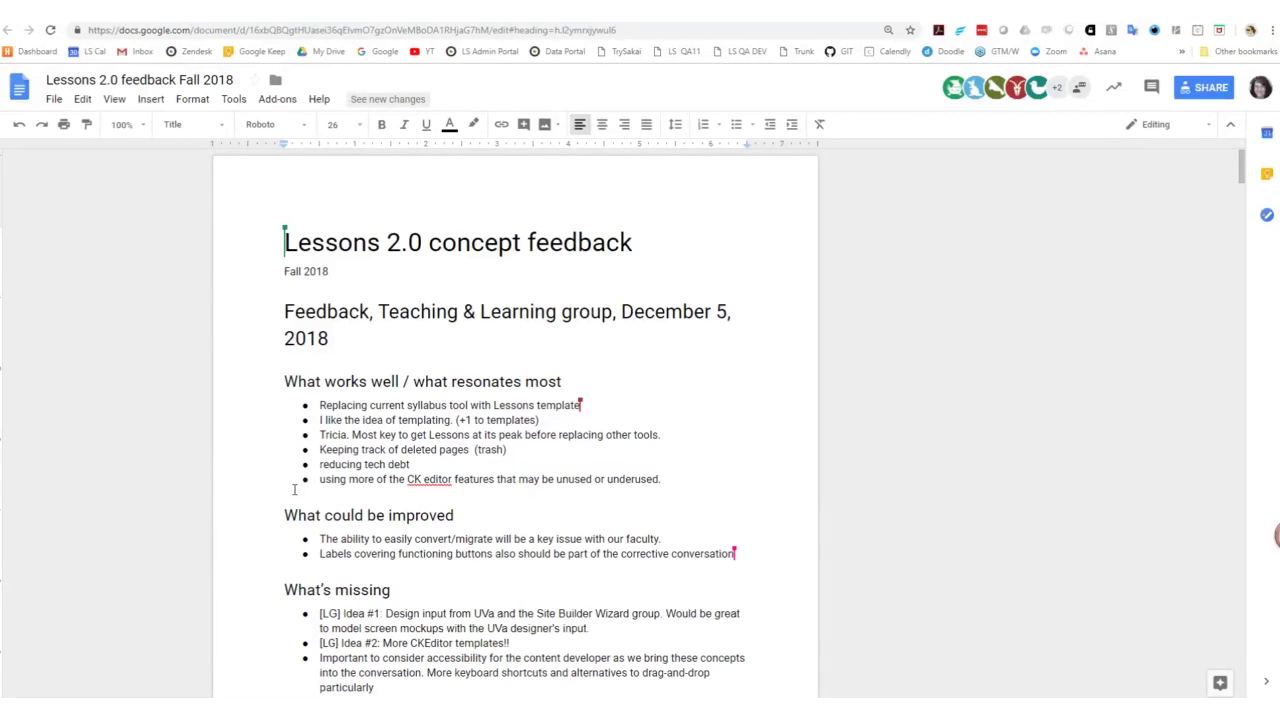
{"action": "scroll", "coordinate": [182, 503], "scroll_direction": "down", "scroll_amount": 1}
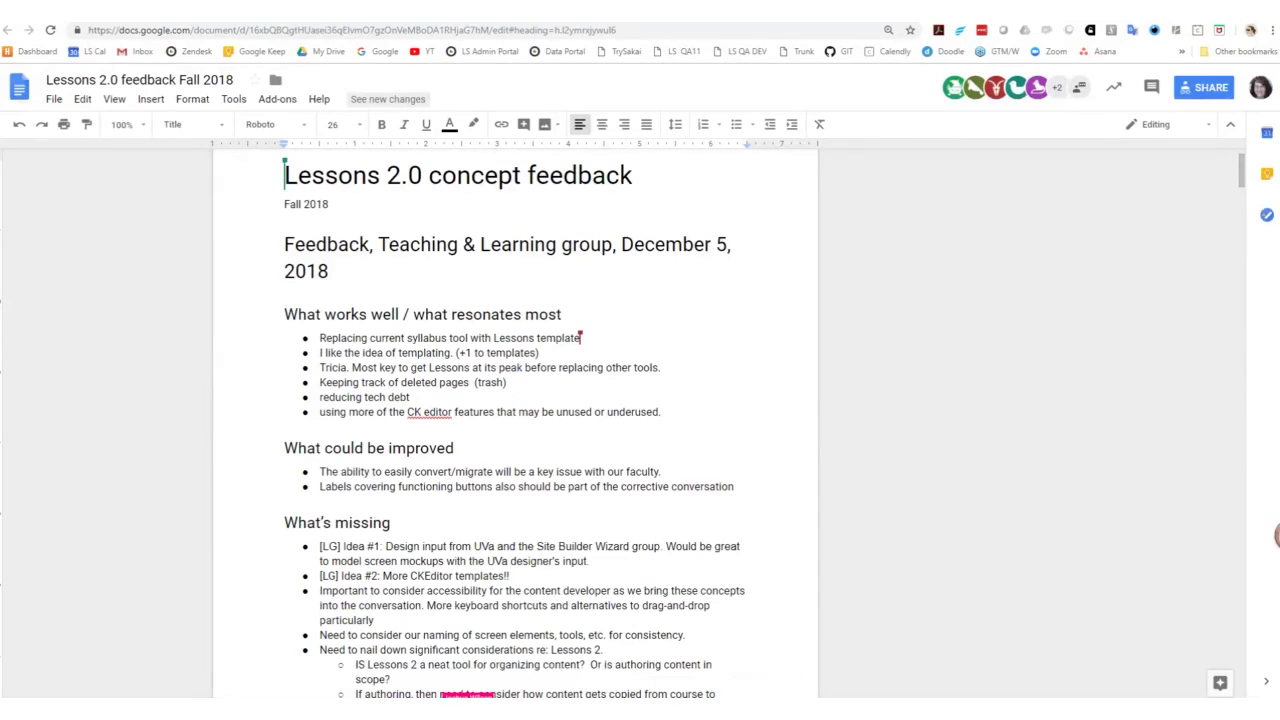
{"action": "scroll", "coordinate": [66, 449], "scroll_direction": "down", "scroll_amount": 2}
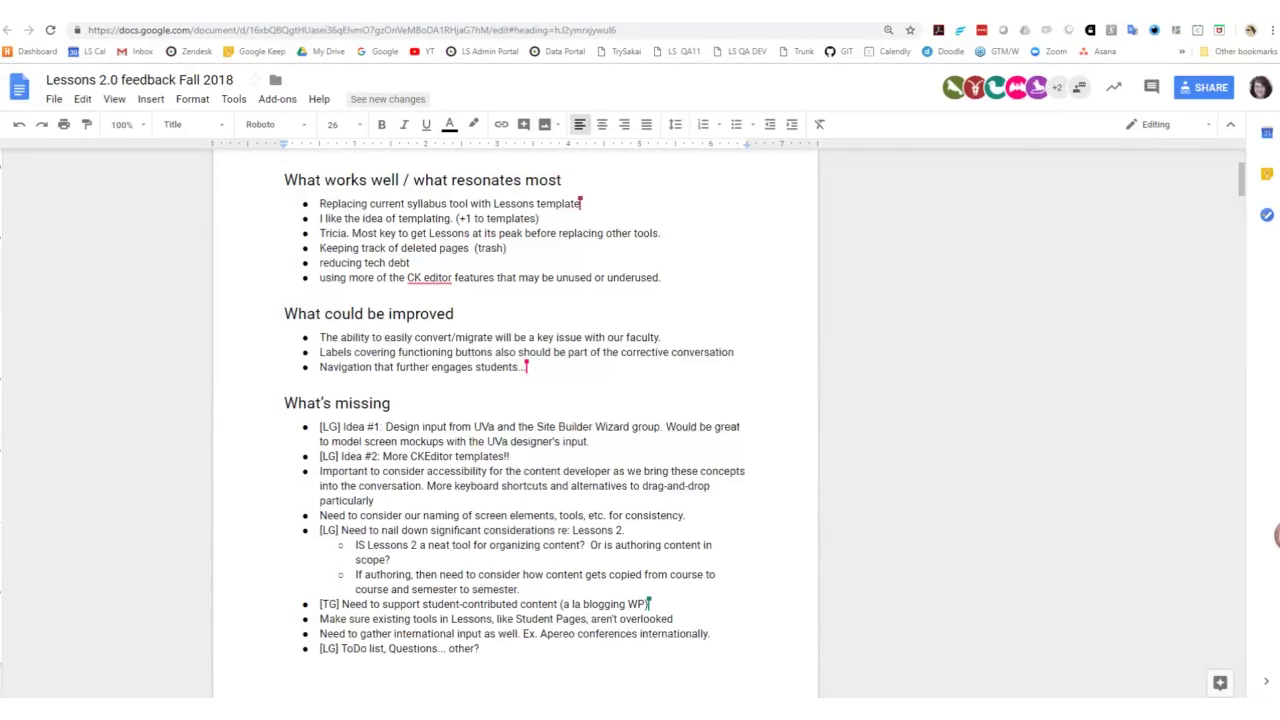
Step: Show the 2020-2022 diagram in the Proposal section of the Sakai Roadmap Concept Document, enlarged to 150% in full screen
{"action": "key", "text": "alt+Left"}
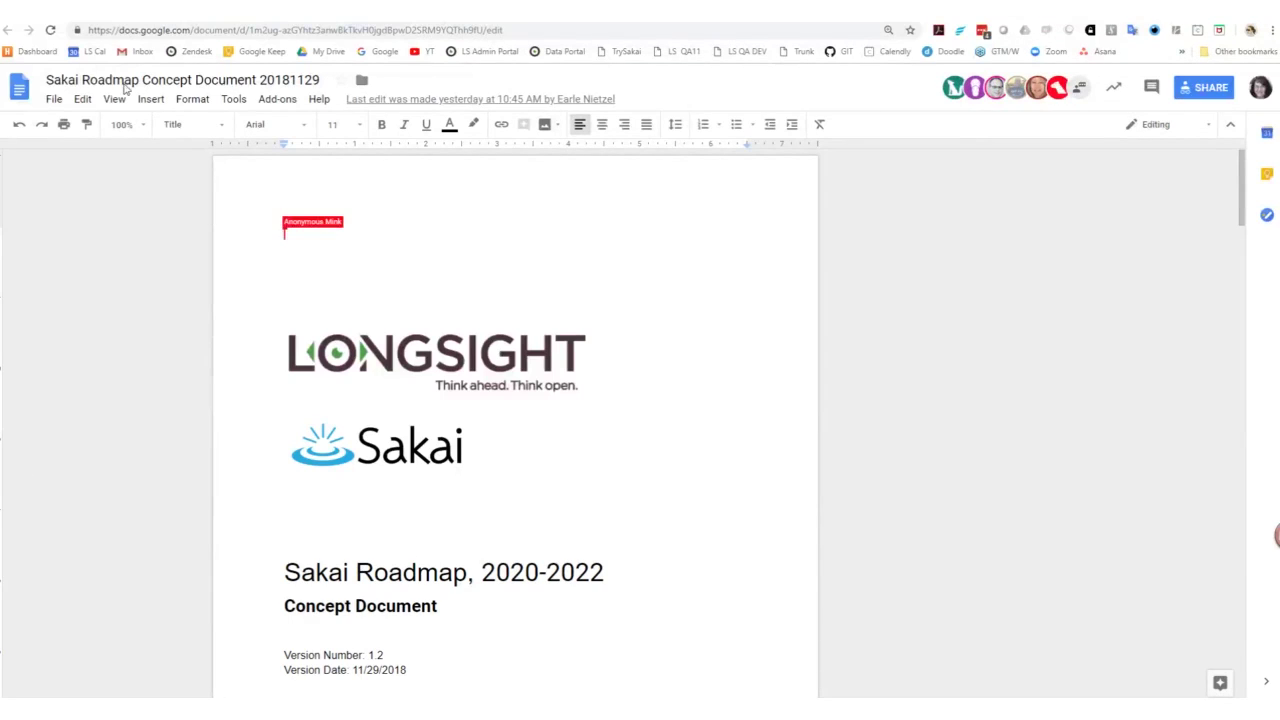
{"action": "key", "text": "alt+Tab"}
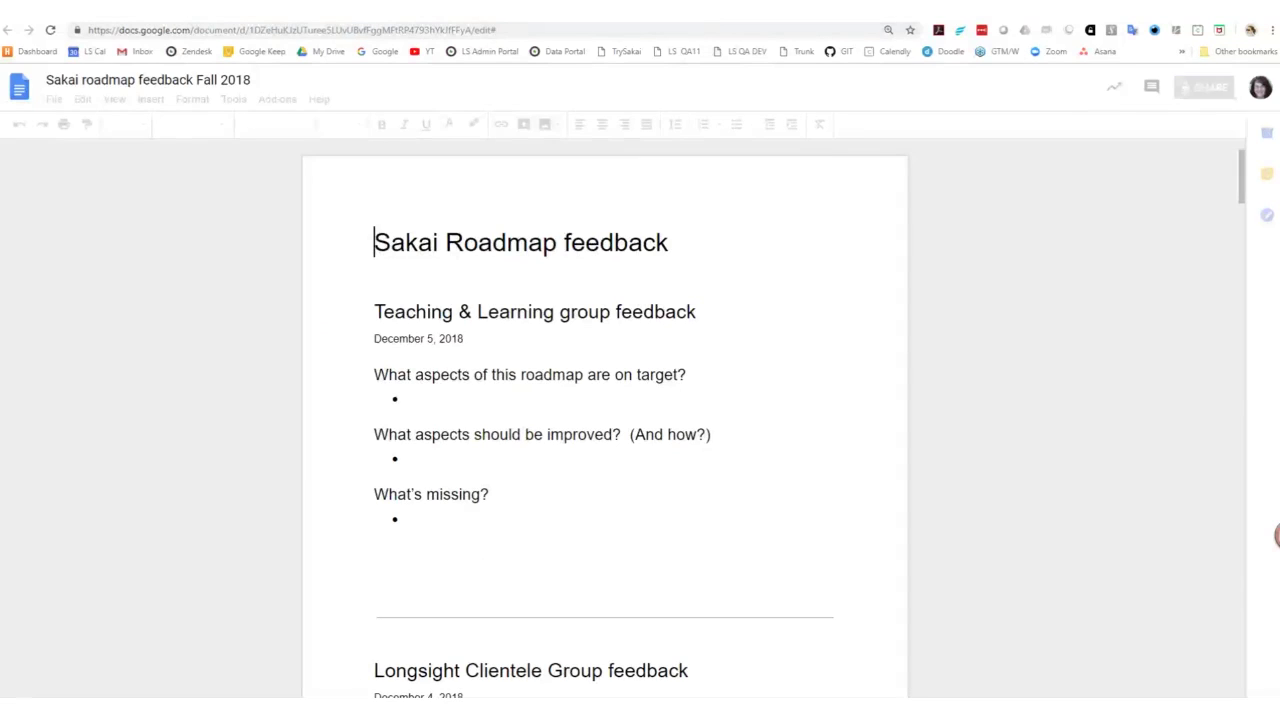
{"action": "key", "text": "alt+Tab"}
{"action": "scroll", "coordinate": [289, 519], "scroll_direction": "down", "scroll_amount": 9}
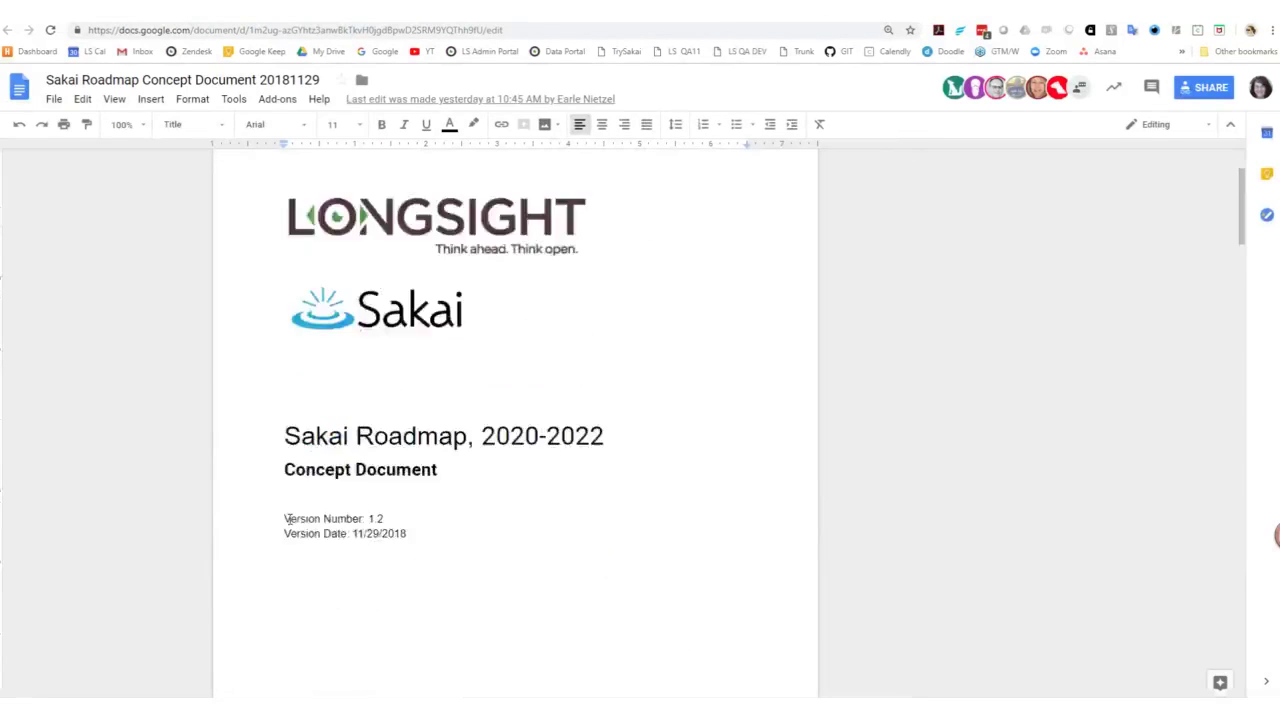
{"action": "scroll", "coordinate": [289, 519], "scroll_direction": "down", "scroll_amount": 10}
{"action": "scroll", "coordinate": [289, 519], "scroll_direction": "down", "scroll_amount": 1}
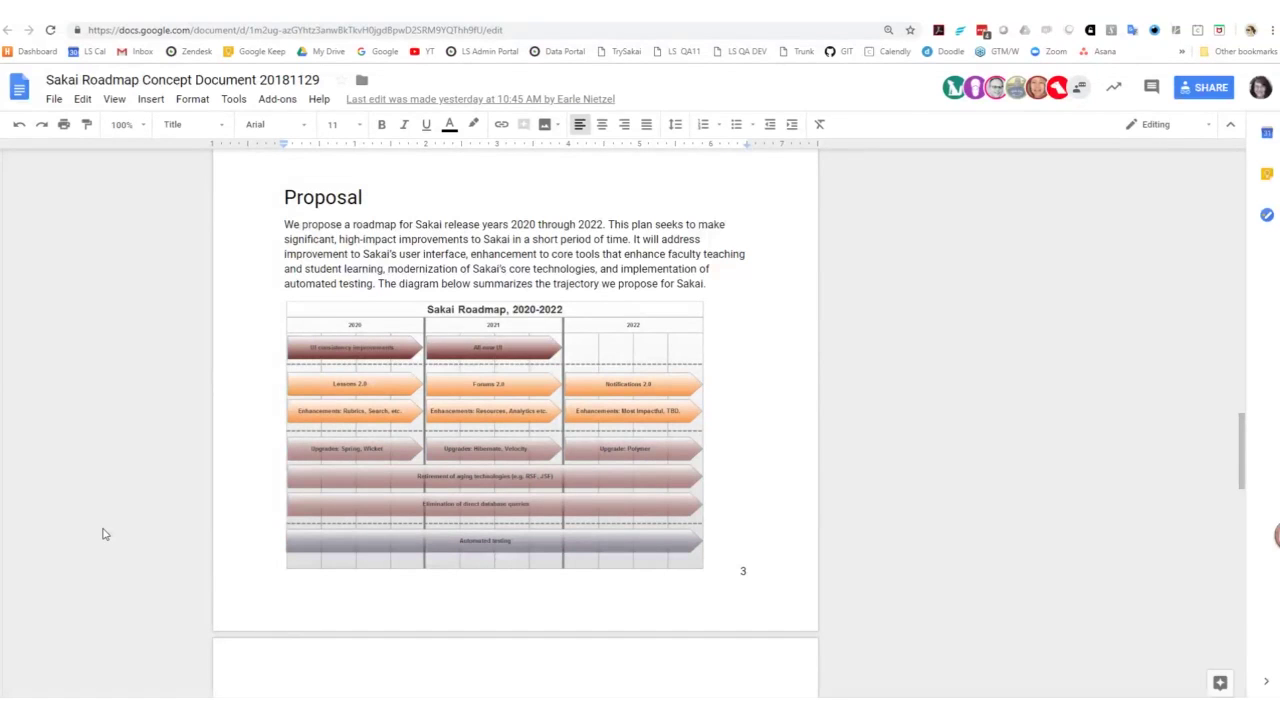
{"action": "key", "text": "ctrl+plus"}
{"action": "key", "text": "ctrl+plus"}
{"action": "key", "text": "ctrl+plus"}
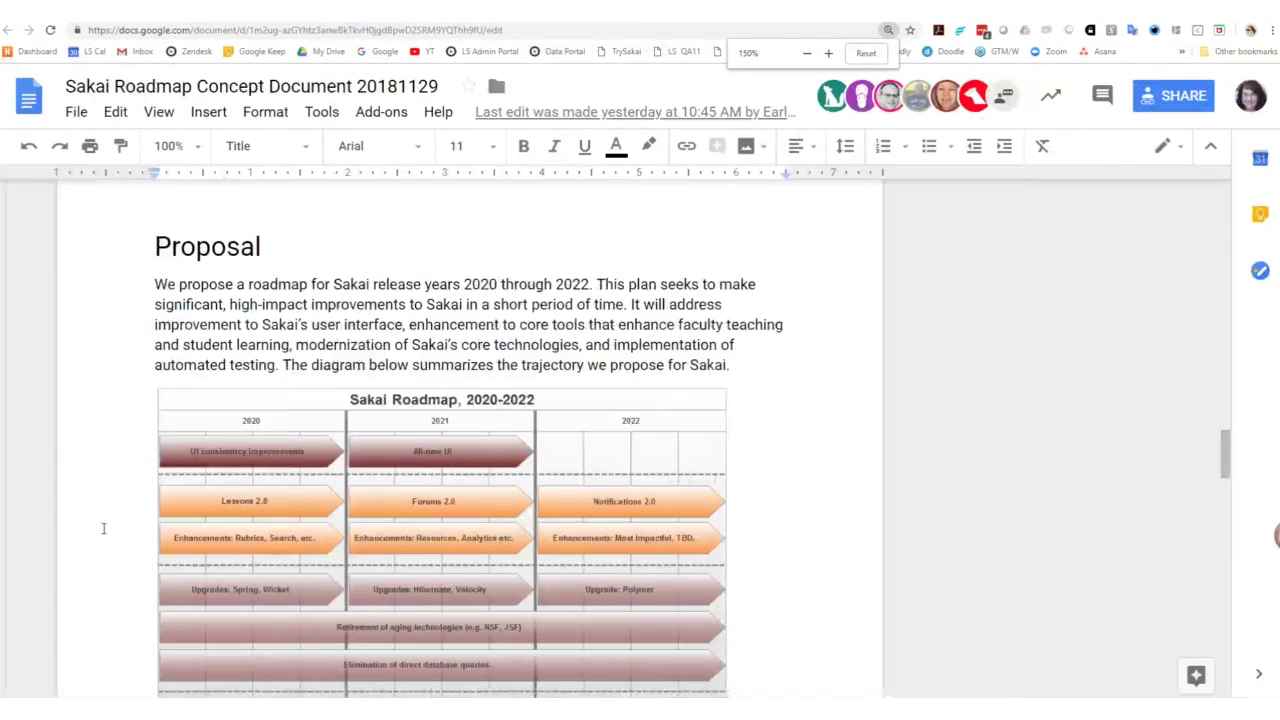
{"action": "scroll", "coordinate": [102, 534], "scroll_direction": "down", "scroll_amount": 1}
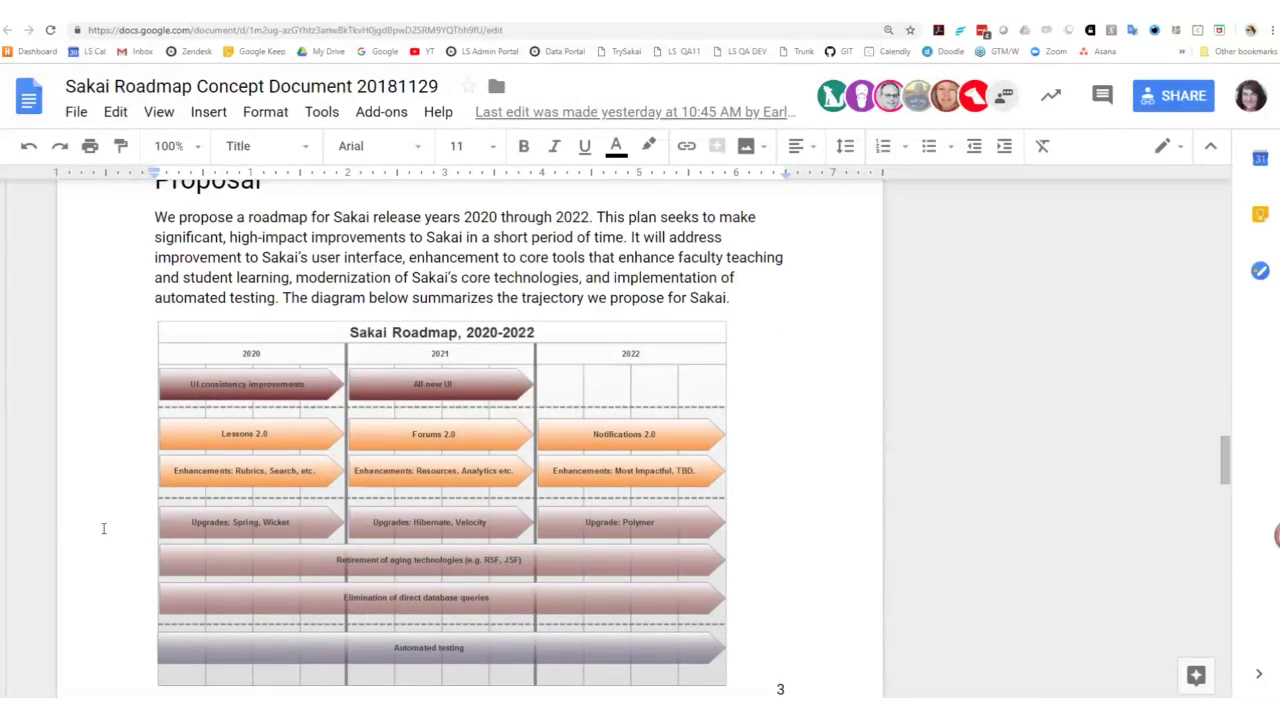
{"action": "key", "text": "F11"}
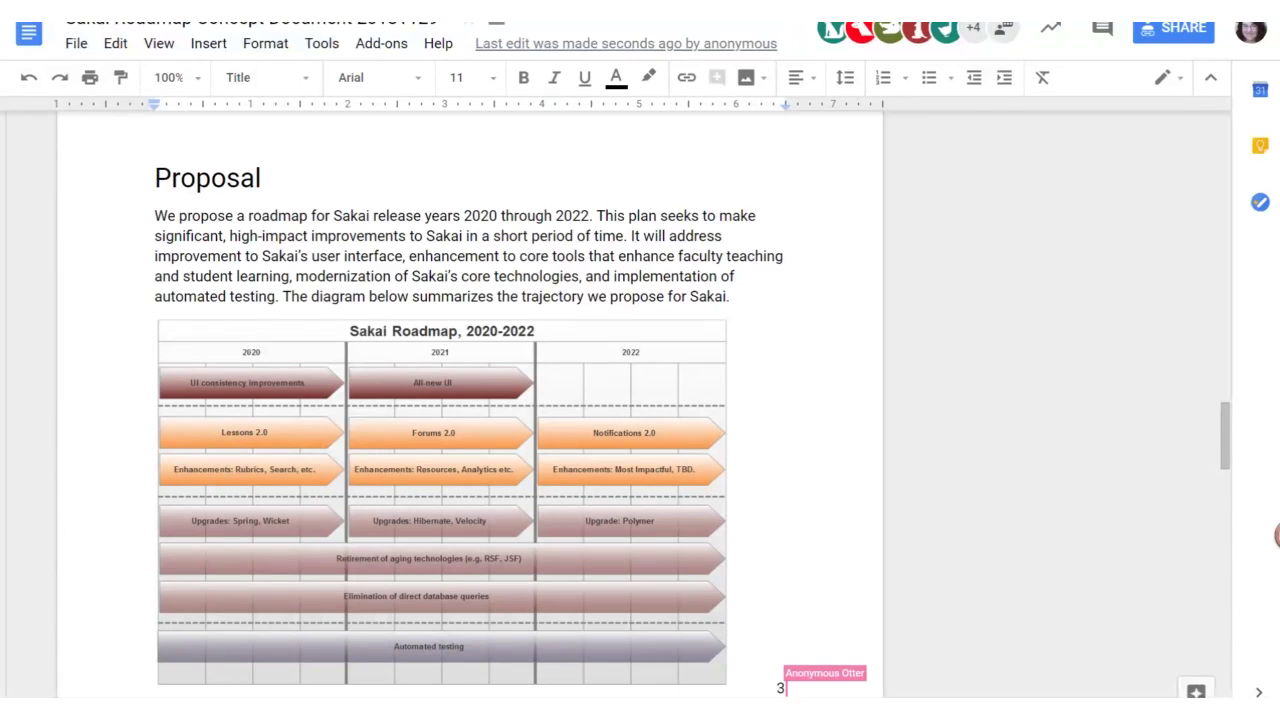
Step: Review the Year by Year Evolution tables and the Resources required annually section, then leave full screen
{"action": "scroll", "coordinate": [652, 597], "scroll_direction": "down", "scroll_amount": 5}
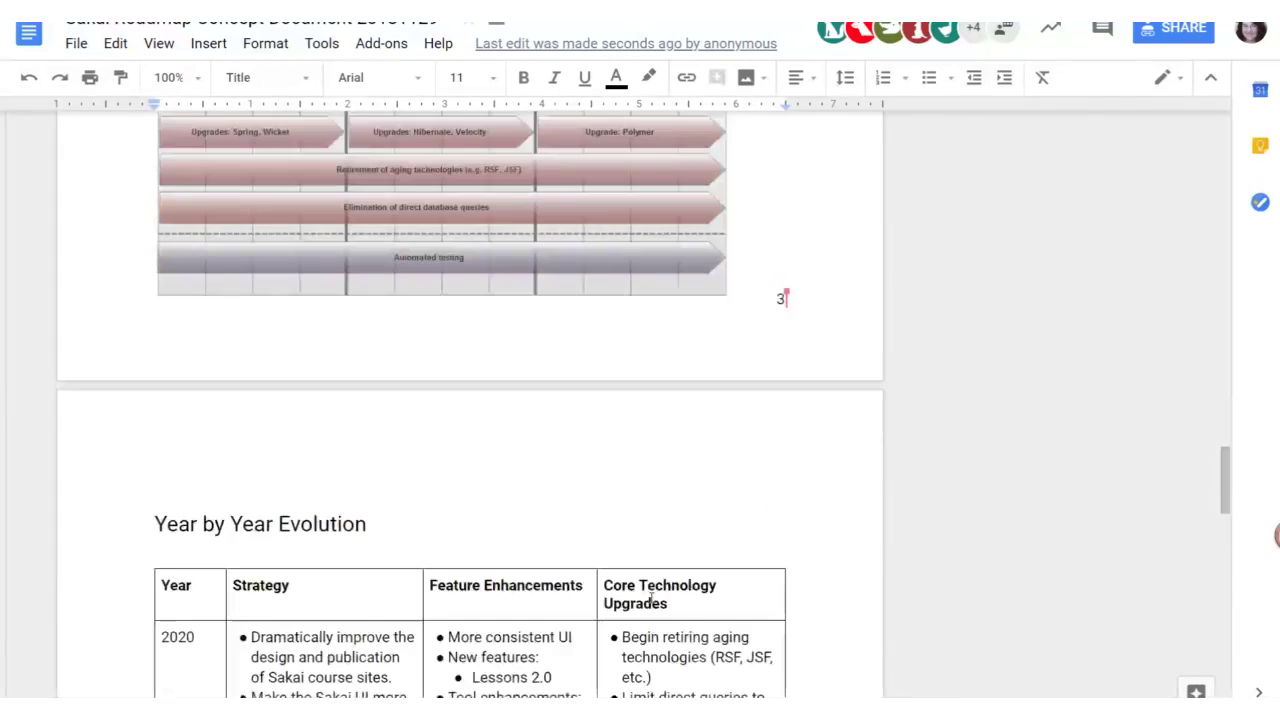
{"action": "scroll", "coordinate": [652, 597], "scroll_direction": "down", "scroll_amount": 4}
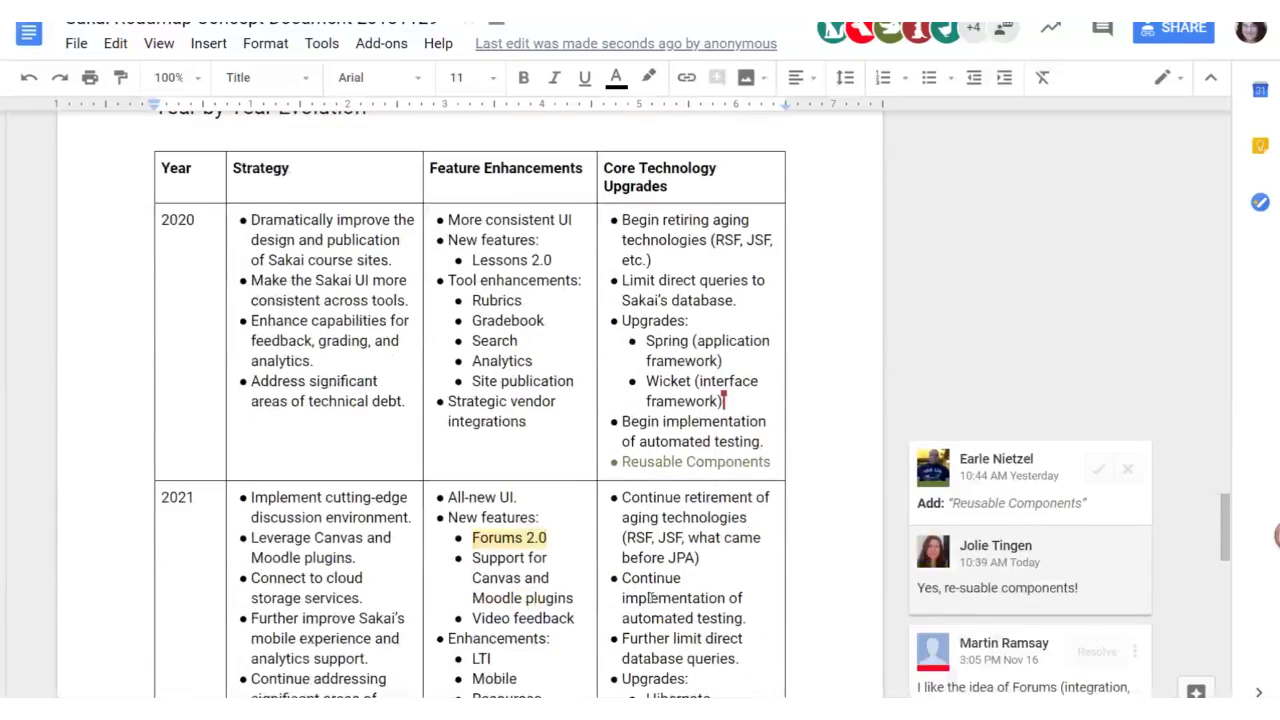
{"action": "scroll", "coordinate": [652, 597], "scroll_direction": "down", "scroll_amount": 8}
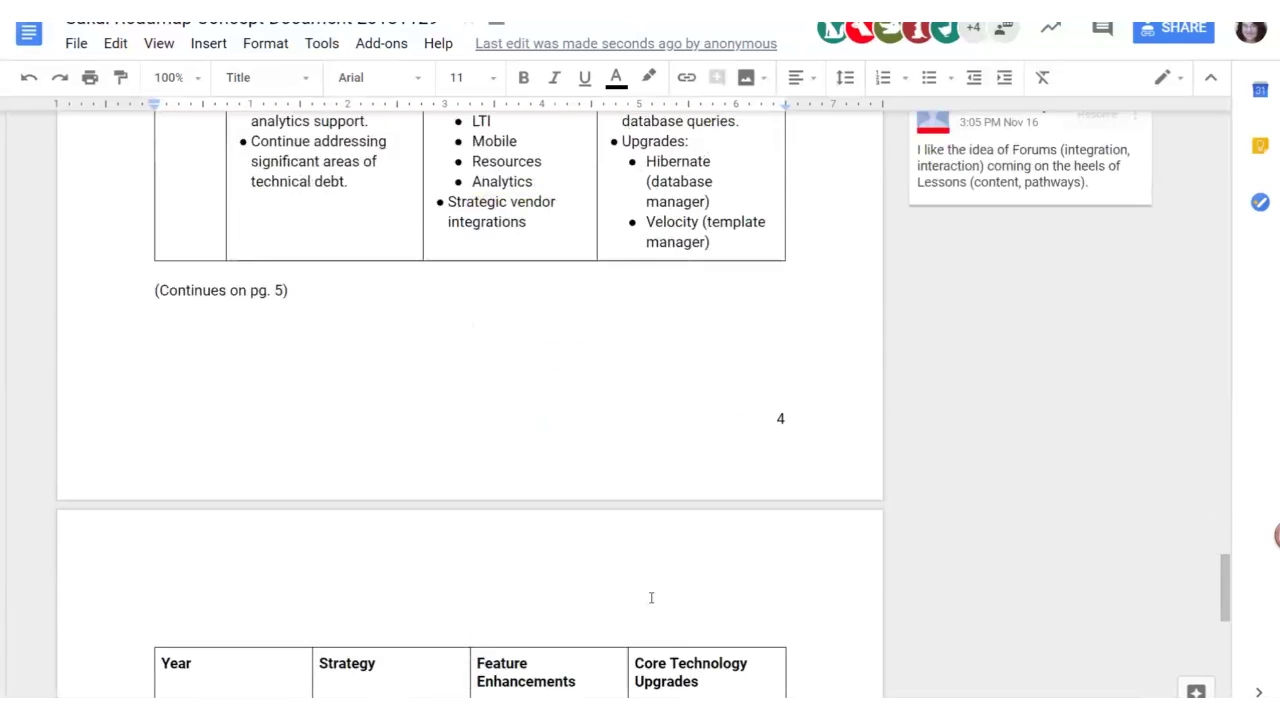
{"action": "scroll", "coordinate": [651, 597], "scroll_direction": "down", "scroll_amount": 5}
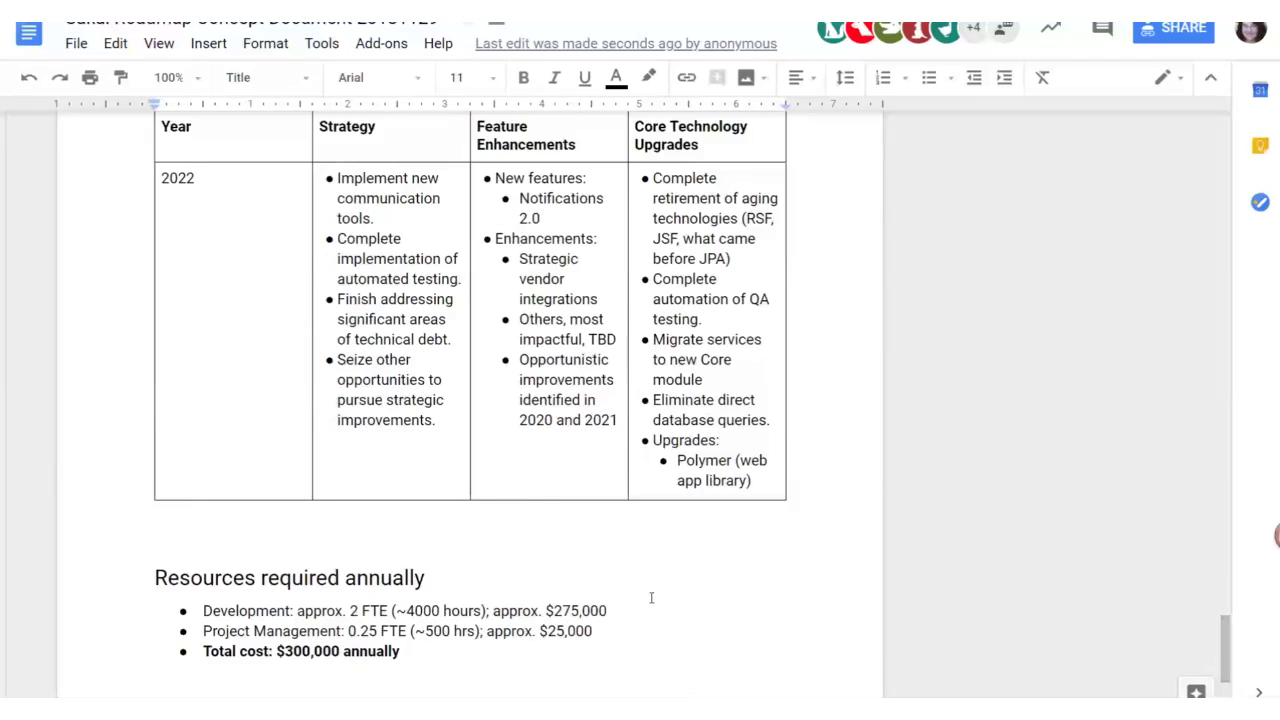
{"action": "scroll", "coordinate": [651, 597], "scroll_direction": "down", "scroll_amount": 3}
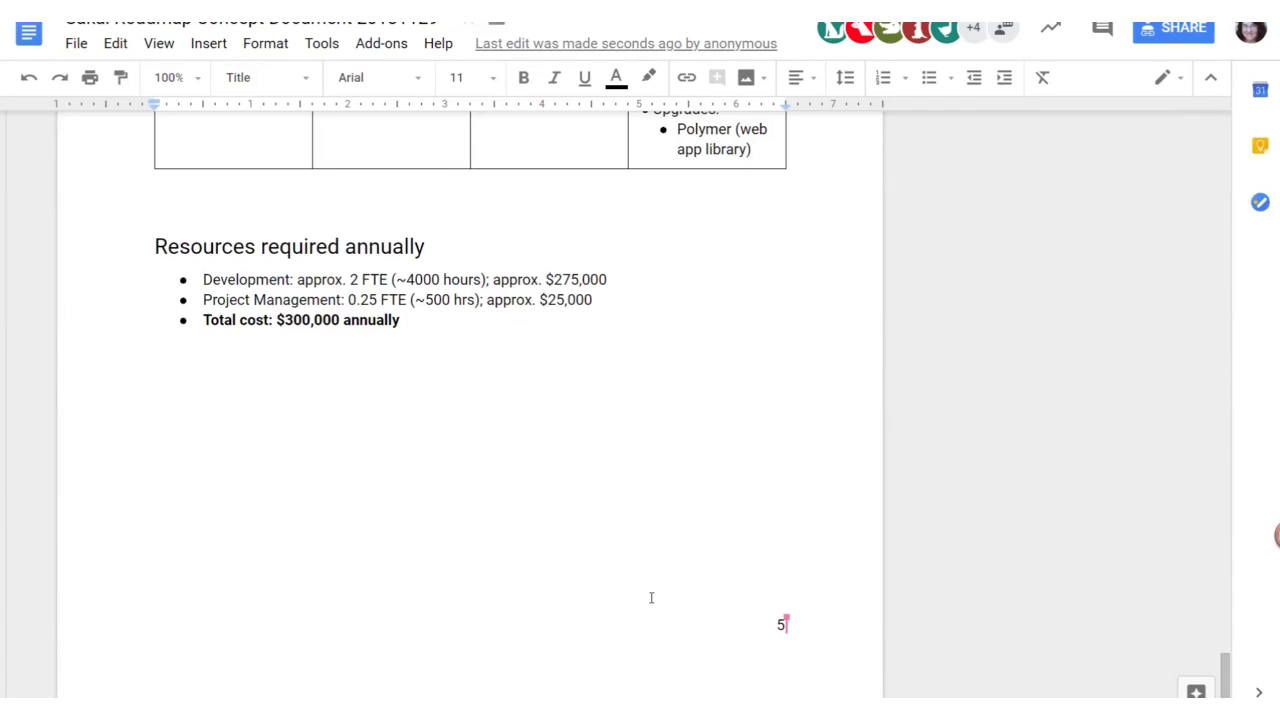
{"action": "left_click", "coordinate": [631, 577]}
{"action": "key", "text": "F11"}
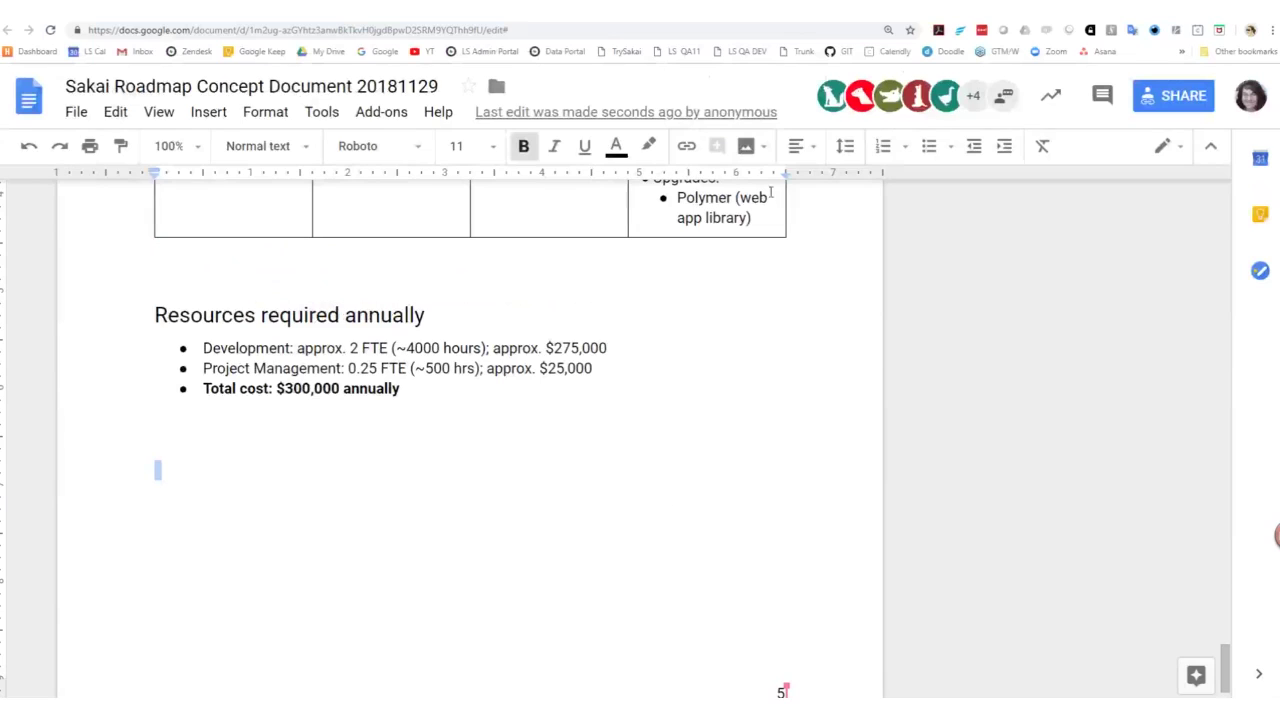
Step: Switch to the Sakai roadmap feedback Fall 2018 document and show the Teaching & Learning group's questions at a reduced zoom
{"action": "key", "text": "ctrl+Tab"}
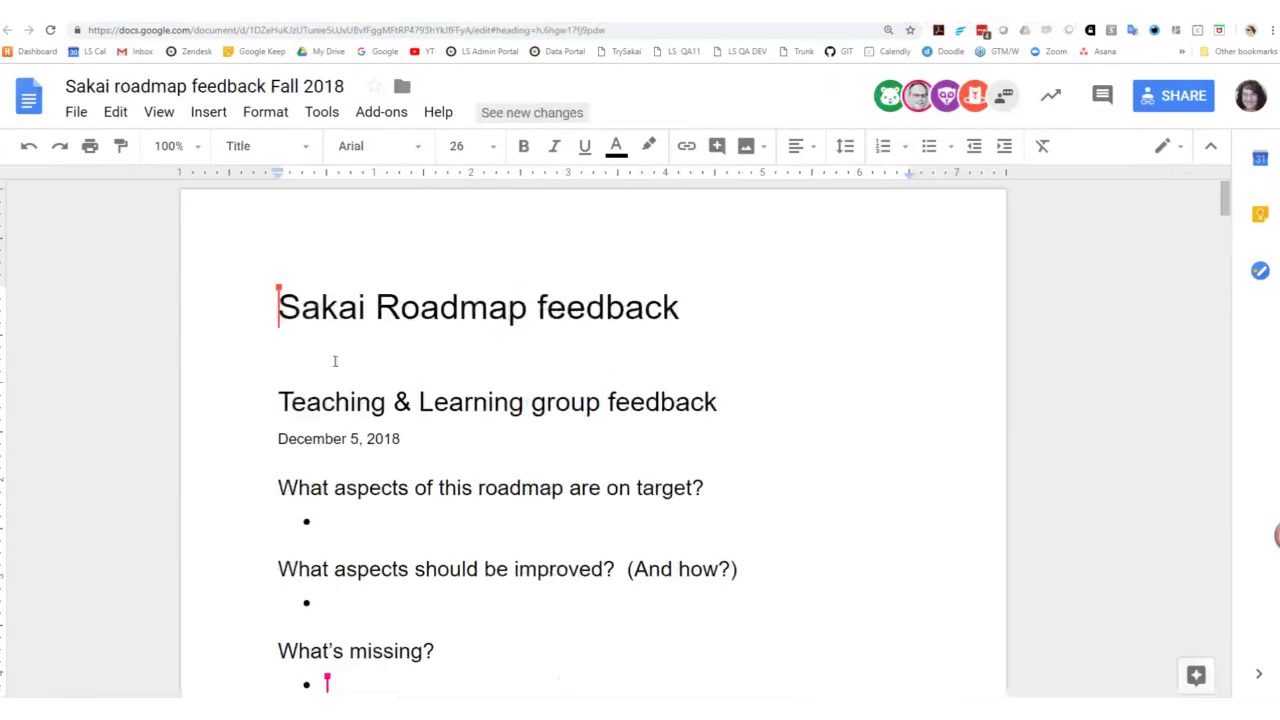
{"action": "scroll", "coordinate": [887, 446], "scroll_direction": "down", "scroll_amount": 1}
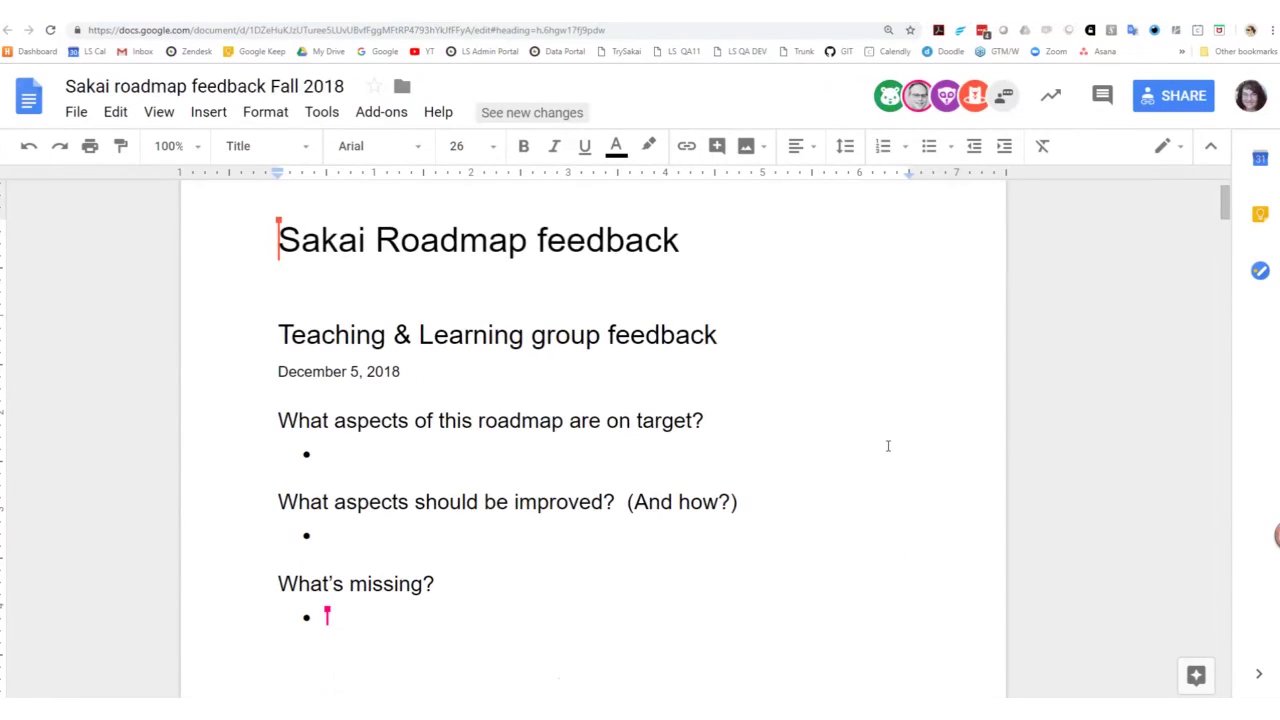
{"action": "key", "text": "ctrl+minus"}
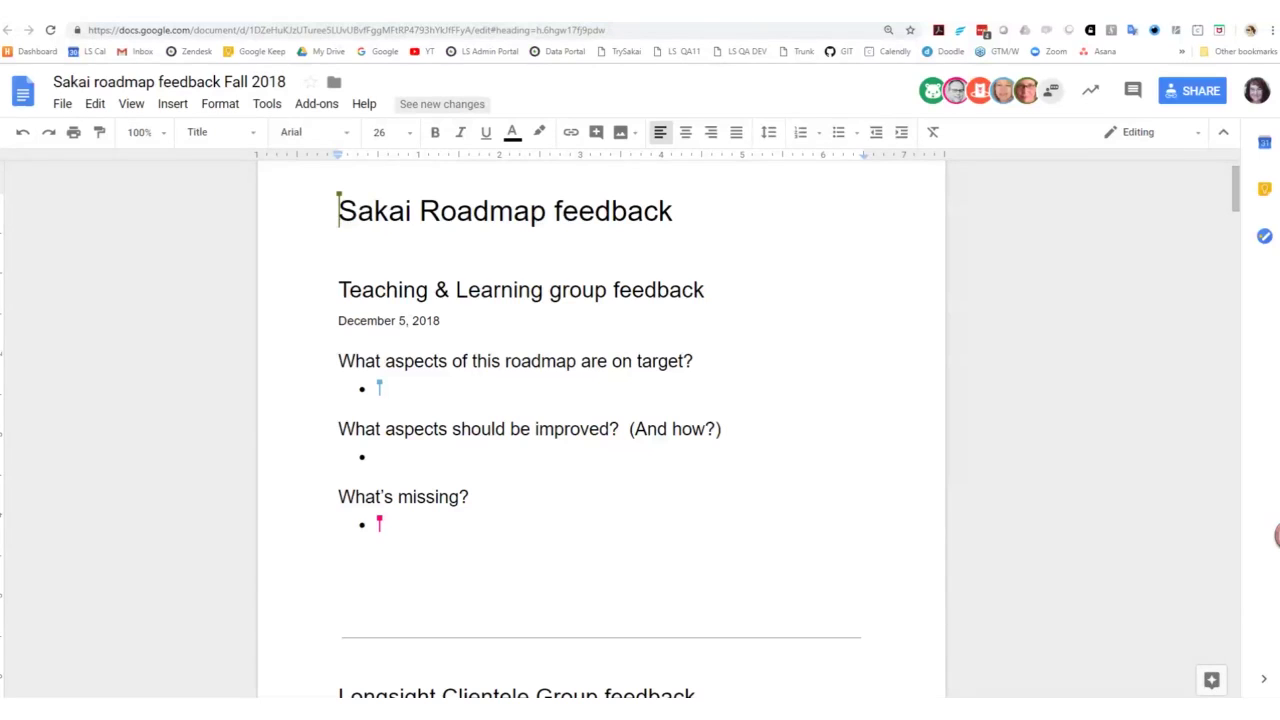
Step: Show the 2020-2022 diagram in the Sakai Roadmap Concept Document and fit its window to the left half of the screen
{"action": "key", "text": "ctrl+Tab"}
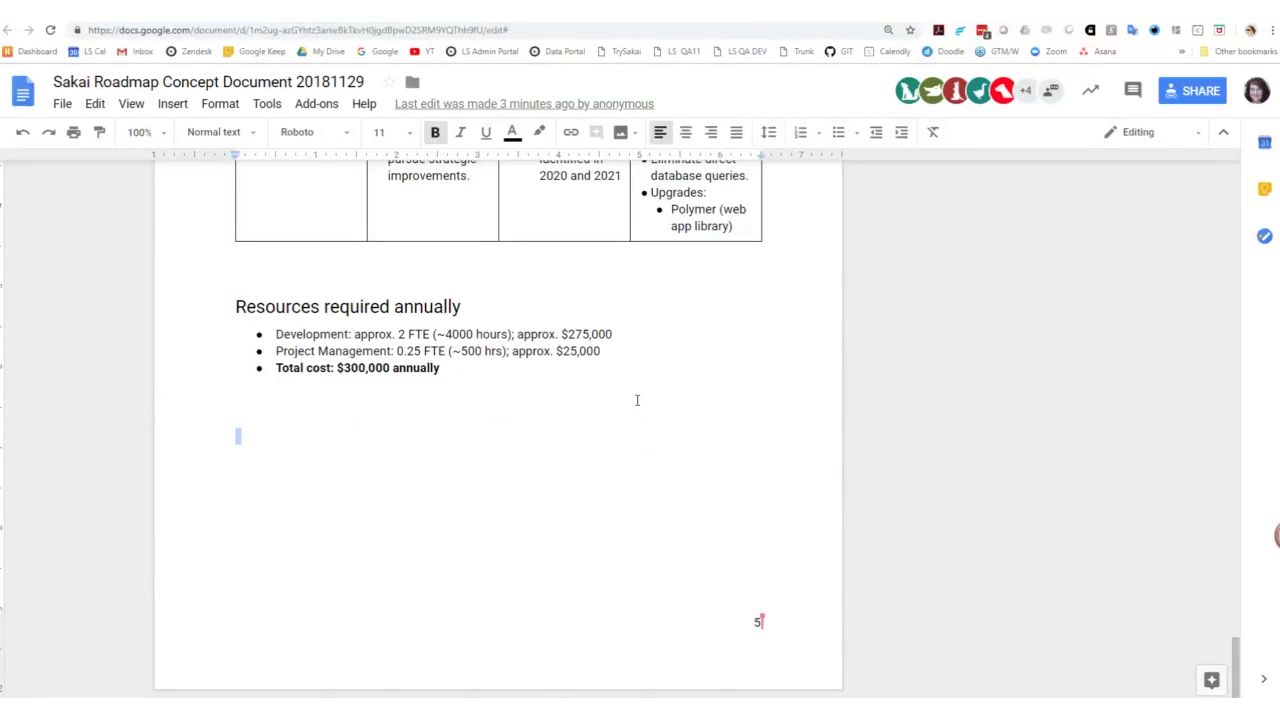
{"action": "scroll", "coordinate": [637, 400], "scroll_direction": "up", "scroll_amount": 15}
{"action": "scroll", "coordinate": [637, 398], "scroll_direction": "up", "scroll_amount": 8}
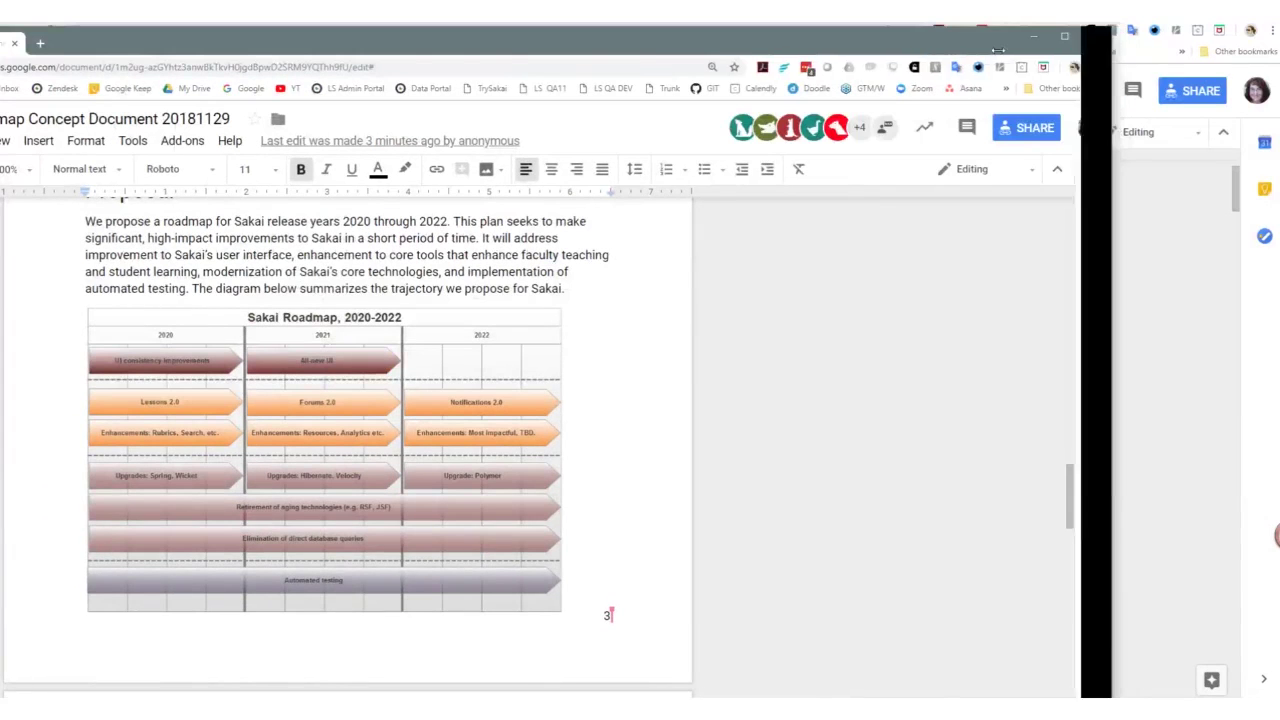
{"action": "left_click_drag", "start_coordinate": [1128, 36], "coordinate": [578, 36]}
{"action": "left_click_drag", "start_coordinate": [280, 41], "coordinate": [418, 13]}
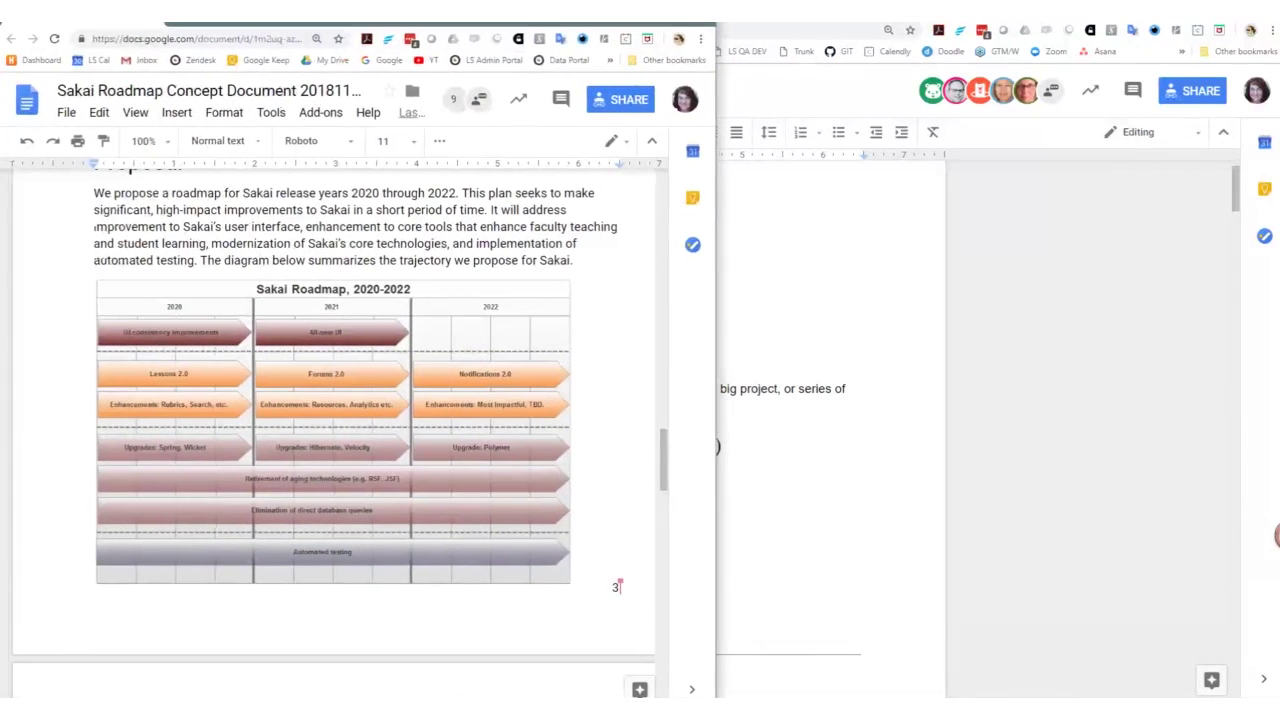
Step: Take the Sakai roadmap feedback Fall 2018 window out of its maximized state and fit it to the right half of the screen
{"action": "left_click", "coordinate": [851, 89]}
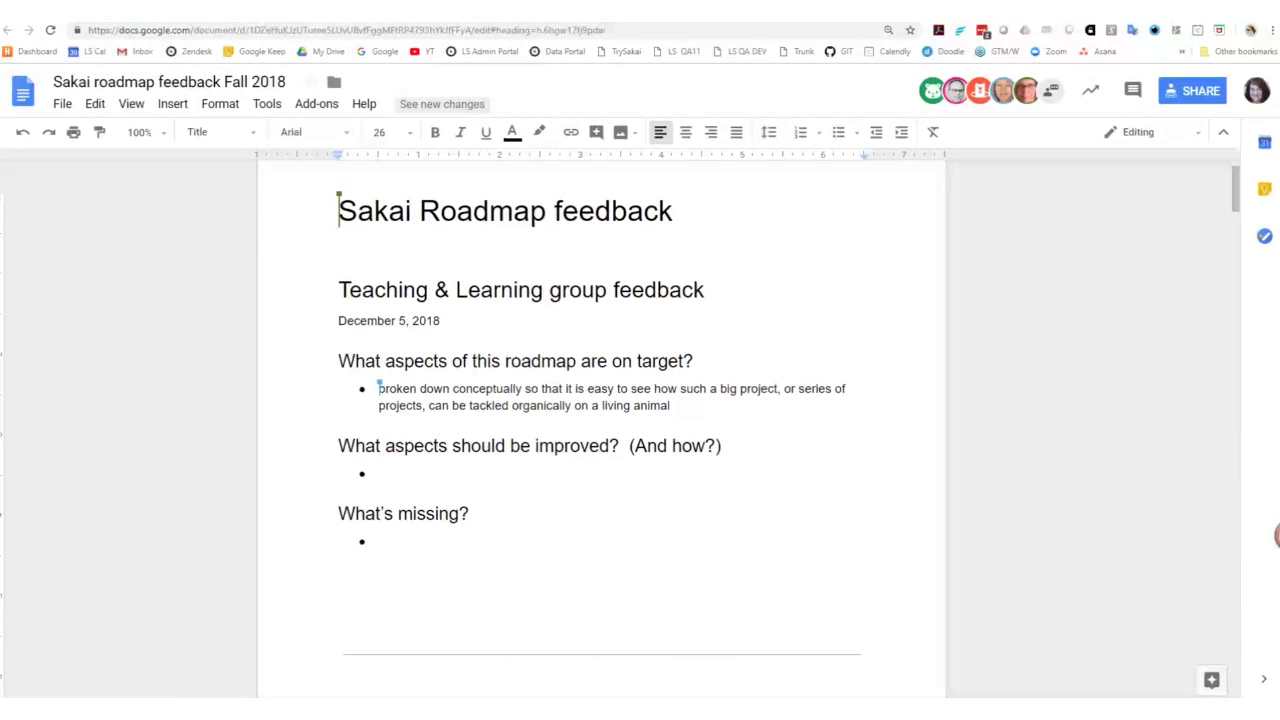
{"action": "key", "text": "super+Down"}
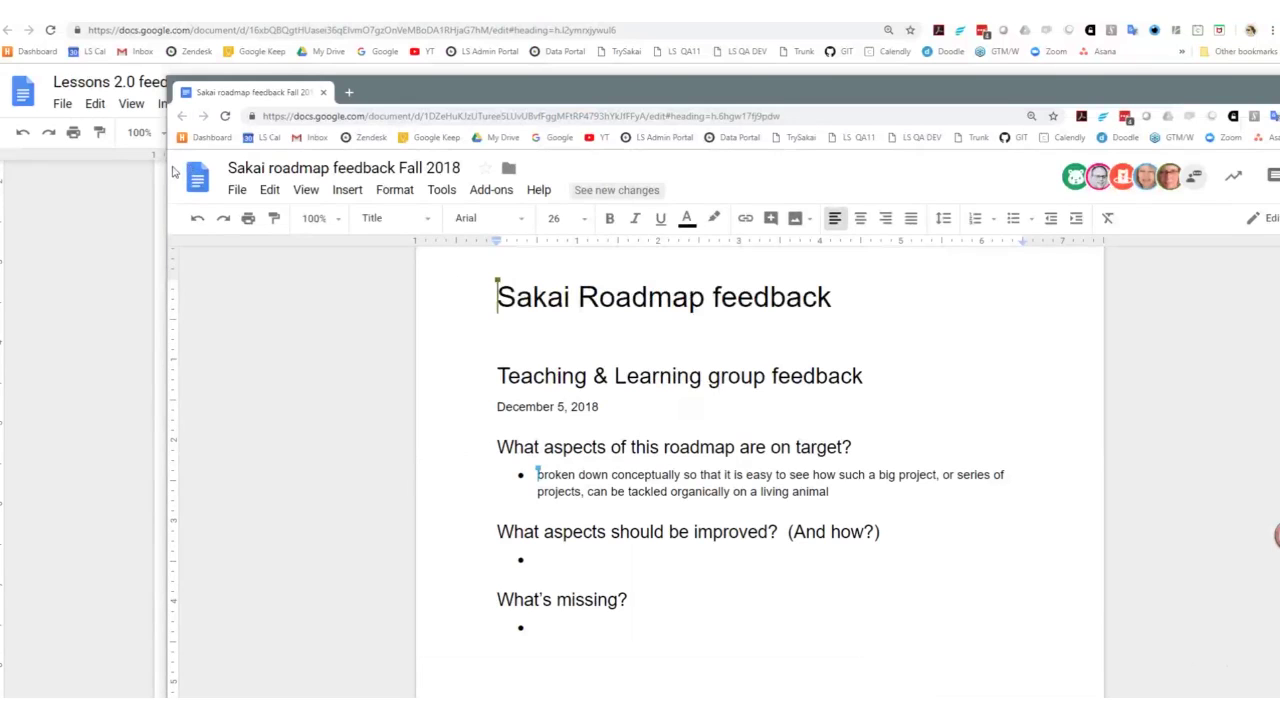
{"action": "left_click_drag", "start_coordinate": [164, 167], "coordinate": [776, 167]}
{"action": "left_click_drag", "start_coordinate": [1015, 94], "coordinate": [852, 15]}
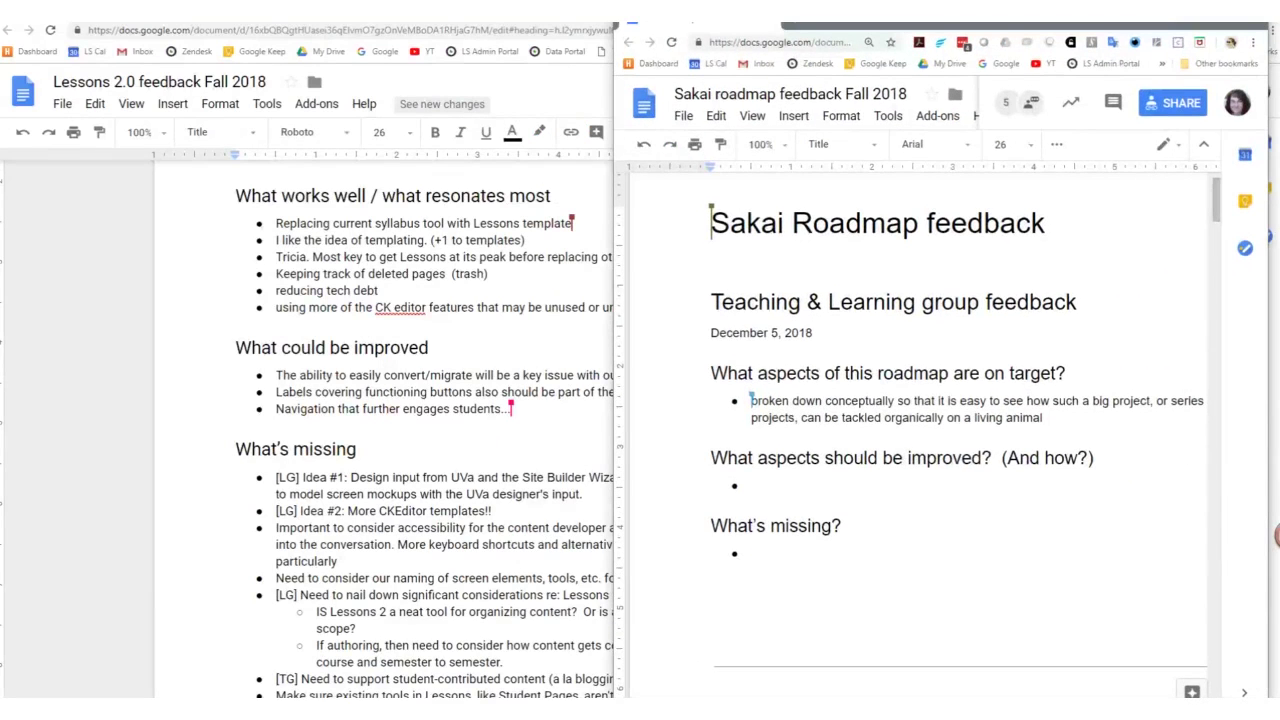
Step: Bring the concept document back beside the roadmap feedback document and widen the feedback window until its full text lines show
{"action": "key", "text": "alt+Tab"}
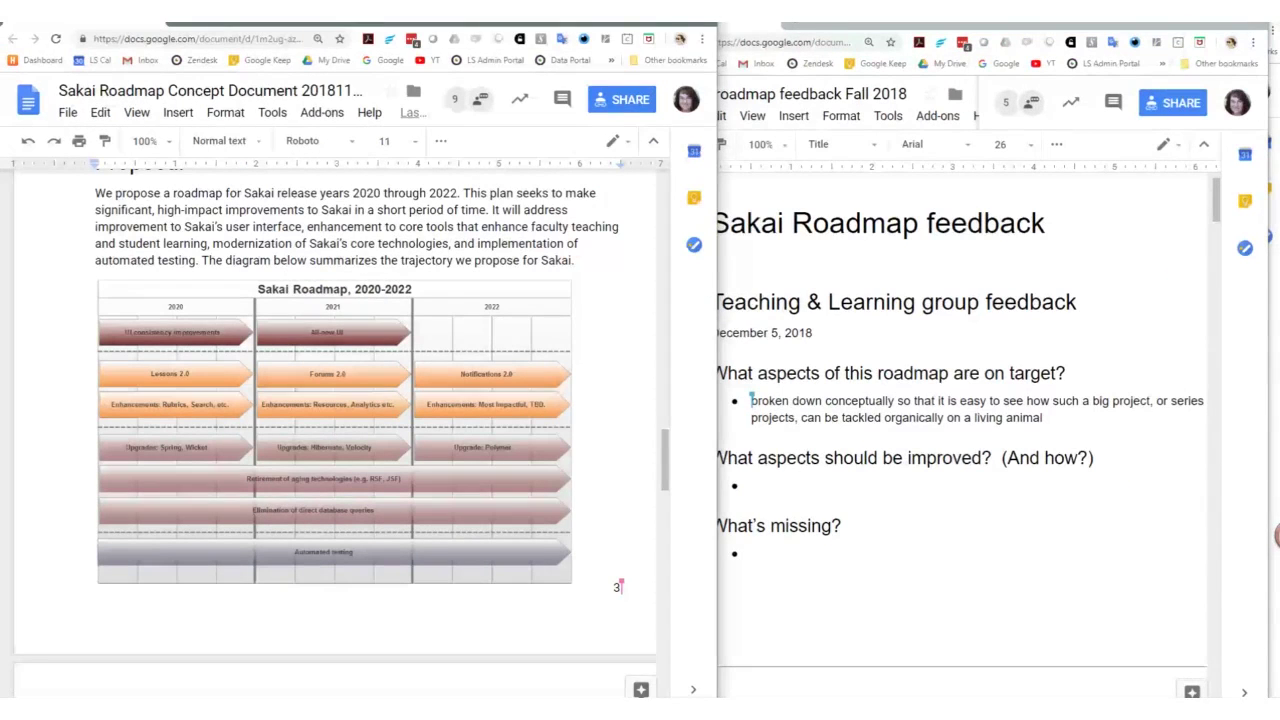
{"action": "left_click_drag", "start_coordinate": [716, 118], "coordinate": [660, 116]}
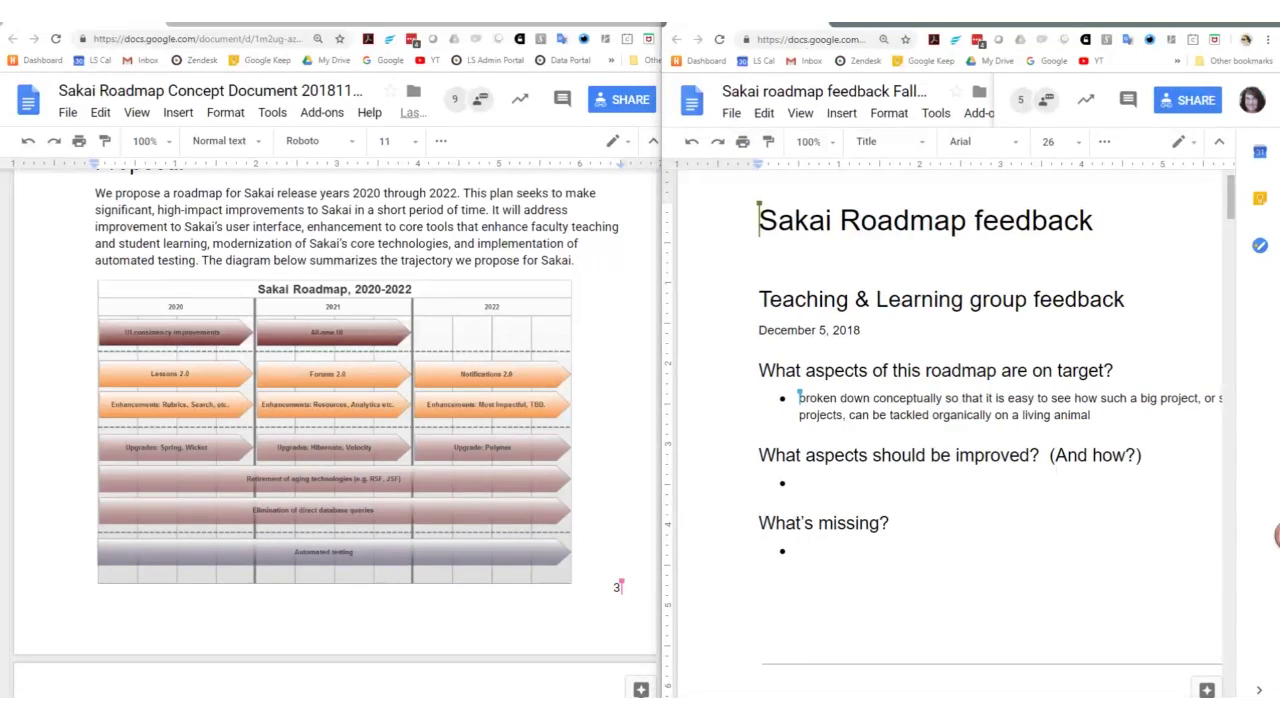
{"action": "left_click_drag", "start_coordinate": [803, 26], "coordinate": [795, 23]}
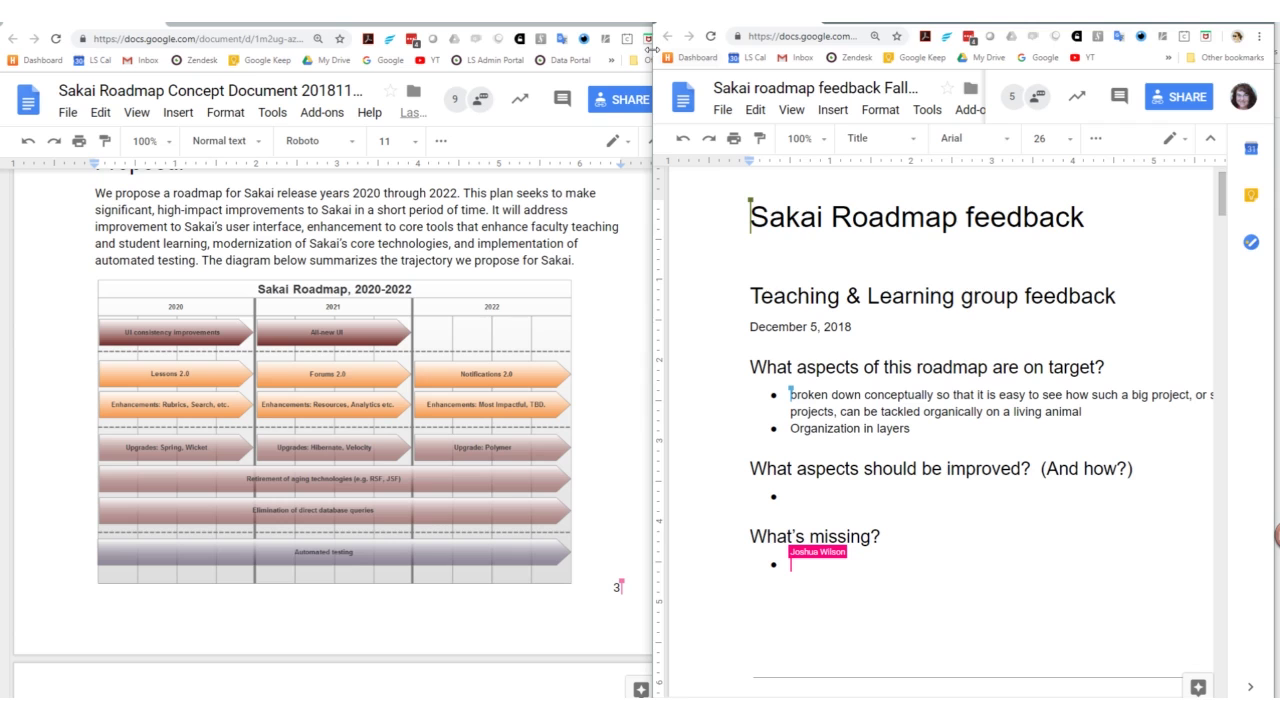
{"action": "left_click_drag", "start_coordinate": [650, 48], "coordinate": [600, 48]}
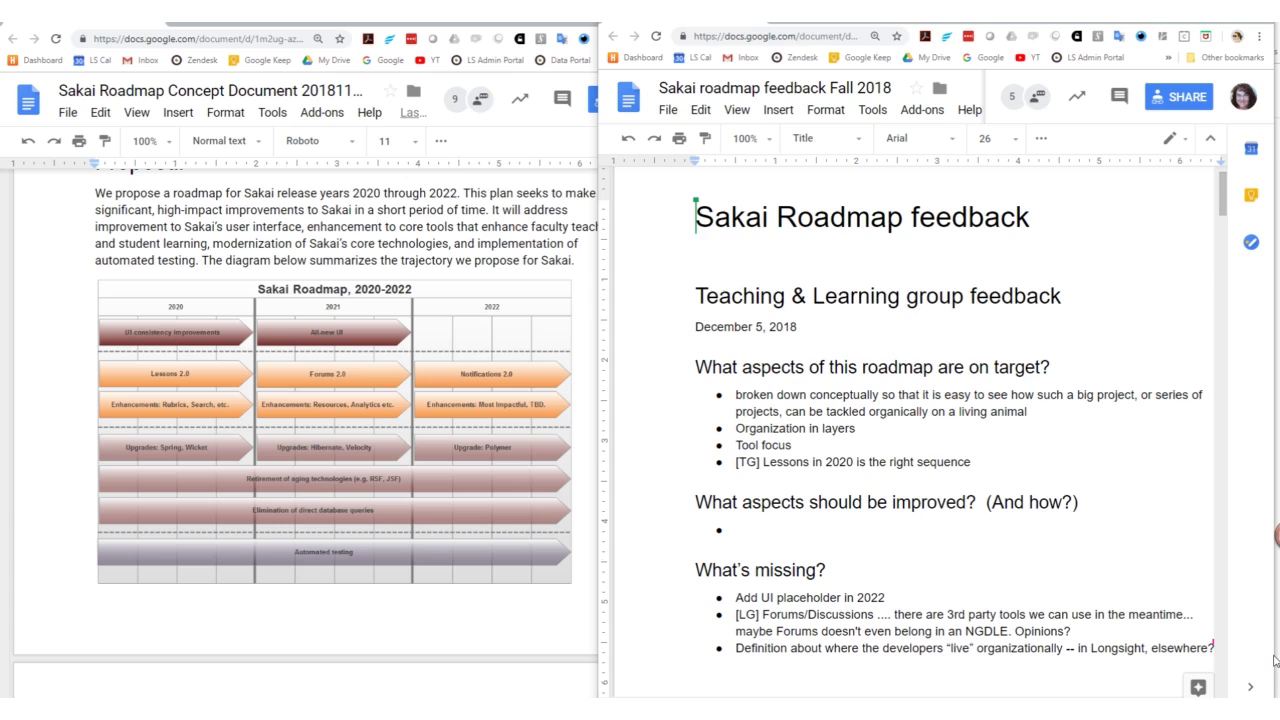
Step: Add the bullet "Organize a conference call with decision makers to do a collective R&D push" to the Teaching & Learning group's What's missing? list
{"action": "scroll", "coordinate": [1190, 462], "scroll_direction": "down", "scroll_amount": 2}
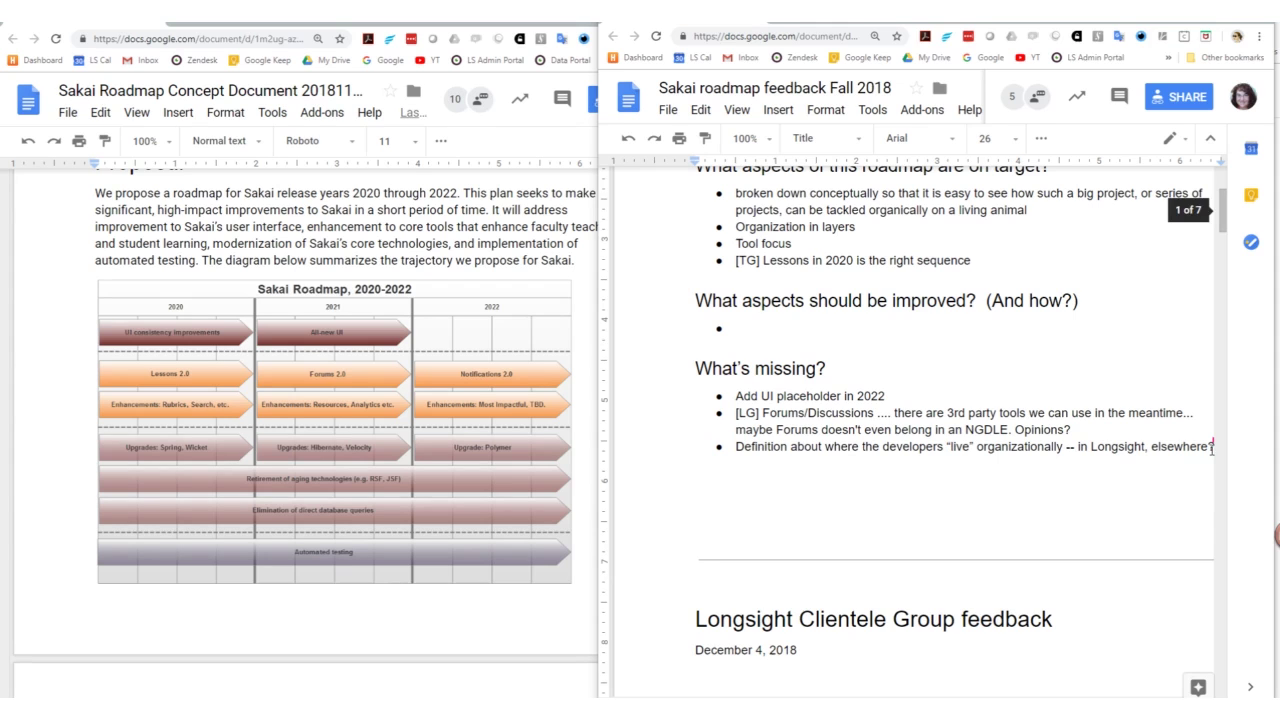
{"action": "left_click", "coordinate": [1212, 448]}
{"action": "key", "text": "Return"}
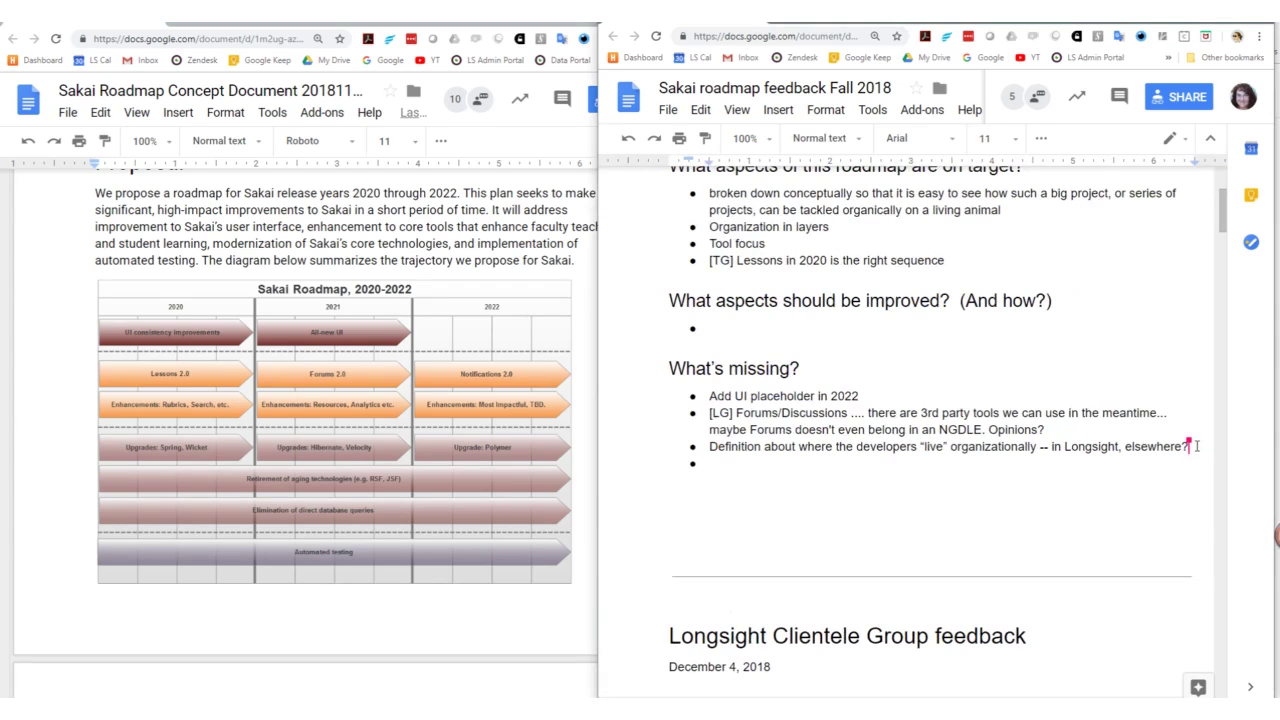
{"action": "type", "text": "Or"}
{"action": "type", "text": "ize a conference call with decision makers "}
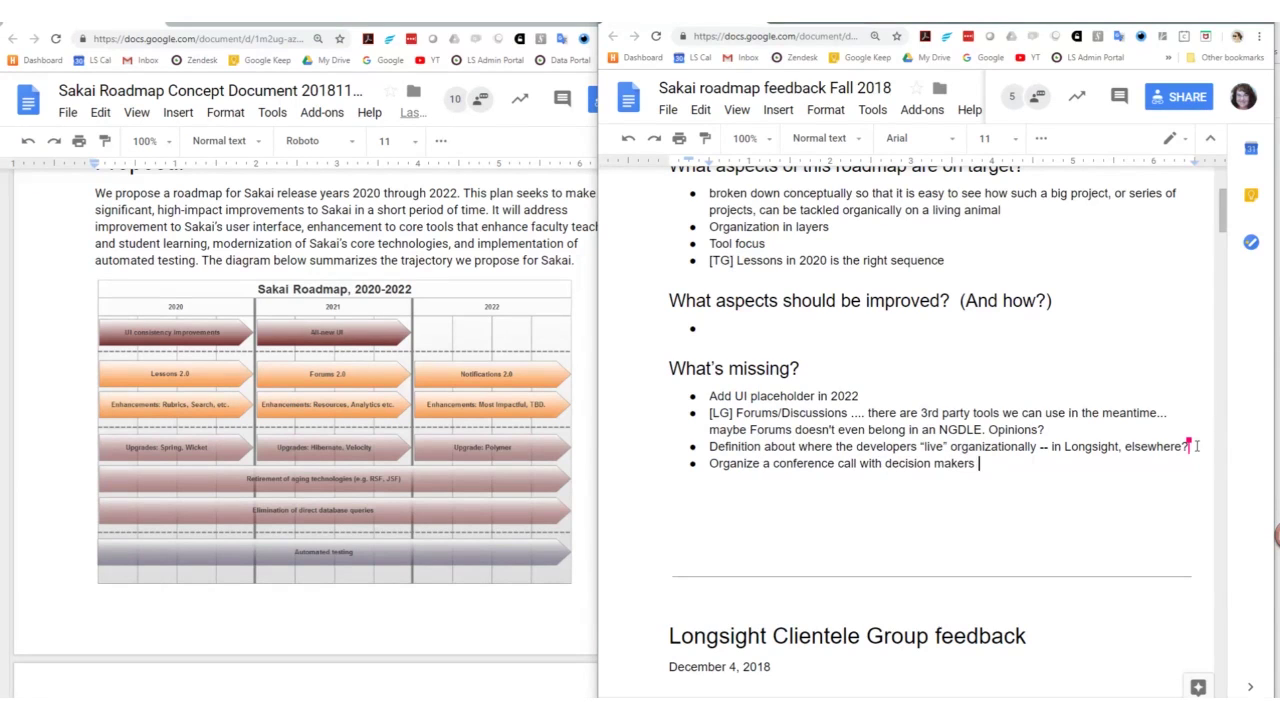
{"action": "type", "text": "to do a collective R"}
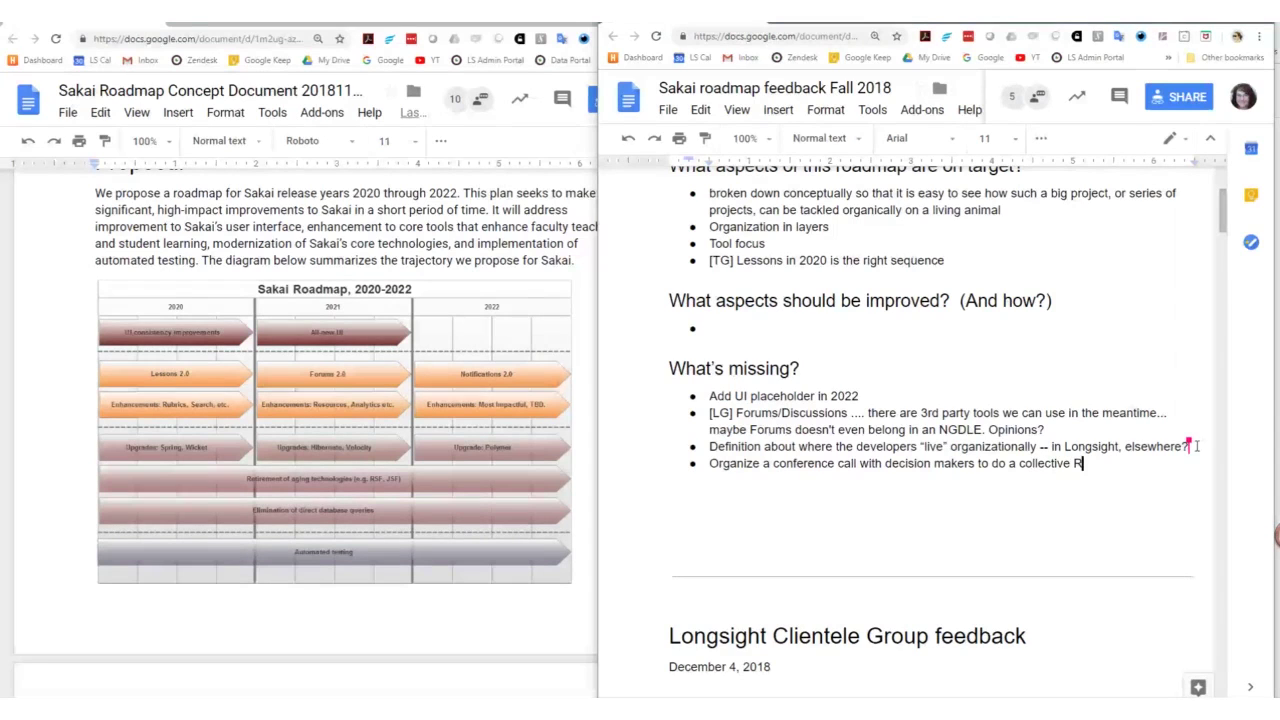
{"action": "type", "text": "&D push"}
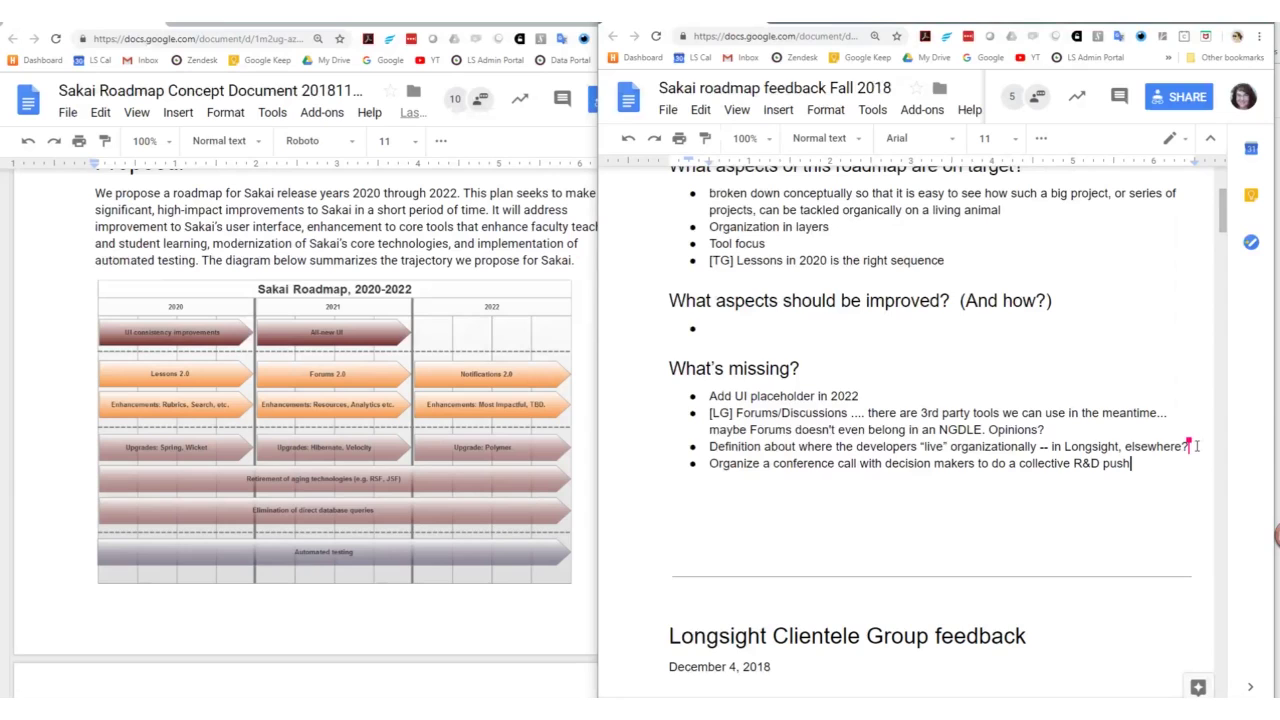